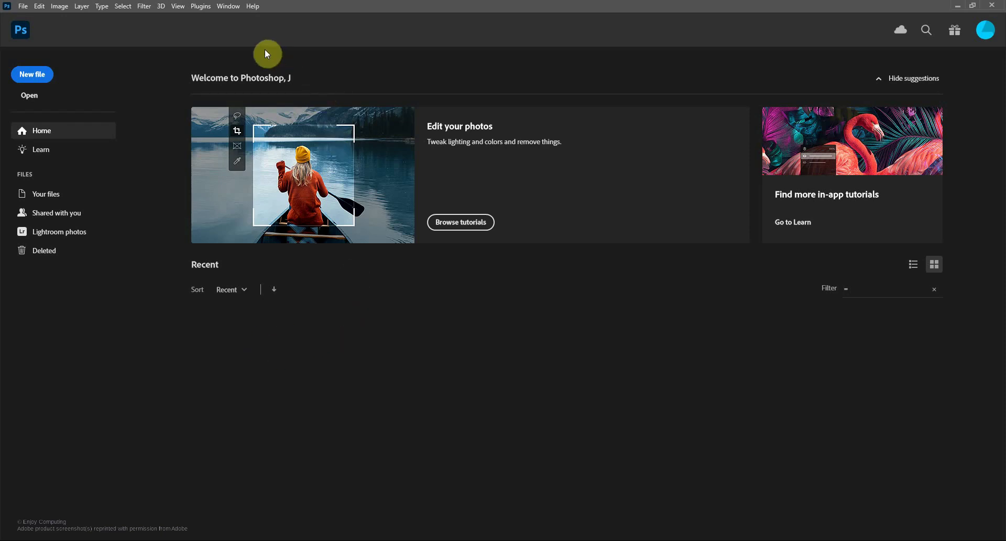
Create a new A4 print document at 300 pixels/inch in CMYK Color mode
left_click(36, 82)
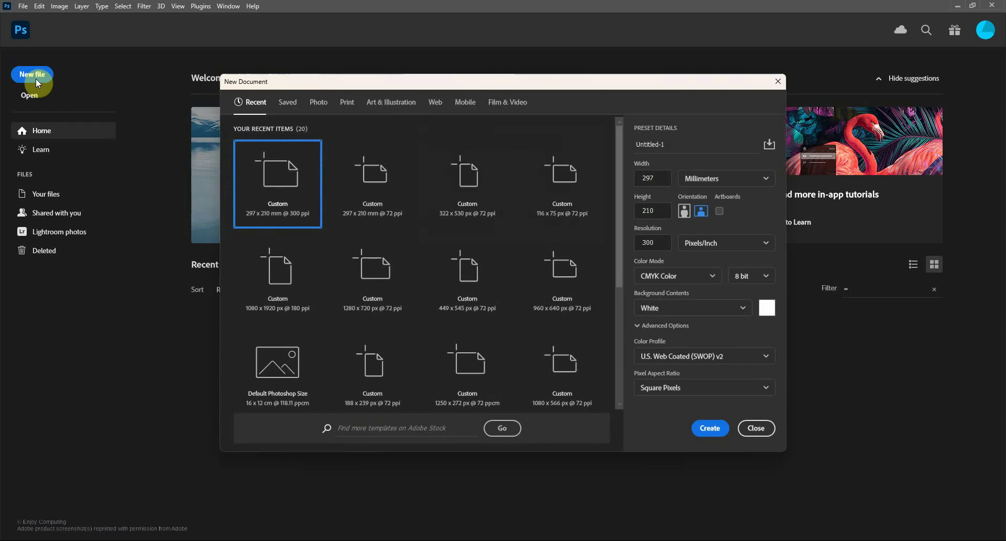
left_click(341, 105)
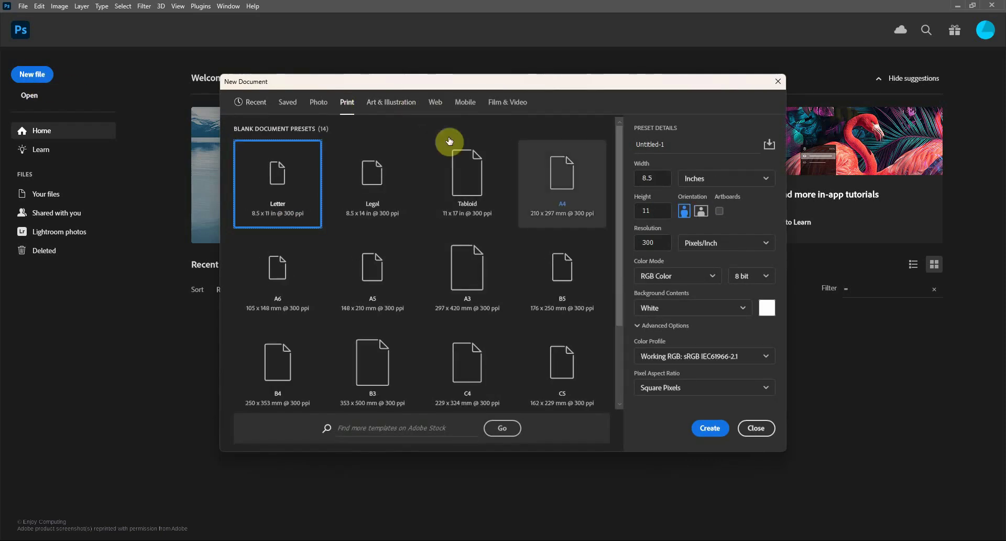
left_click(560, 179)
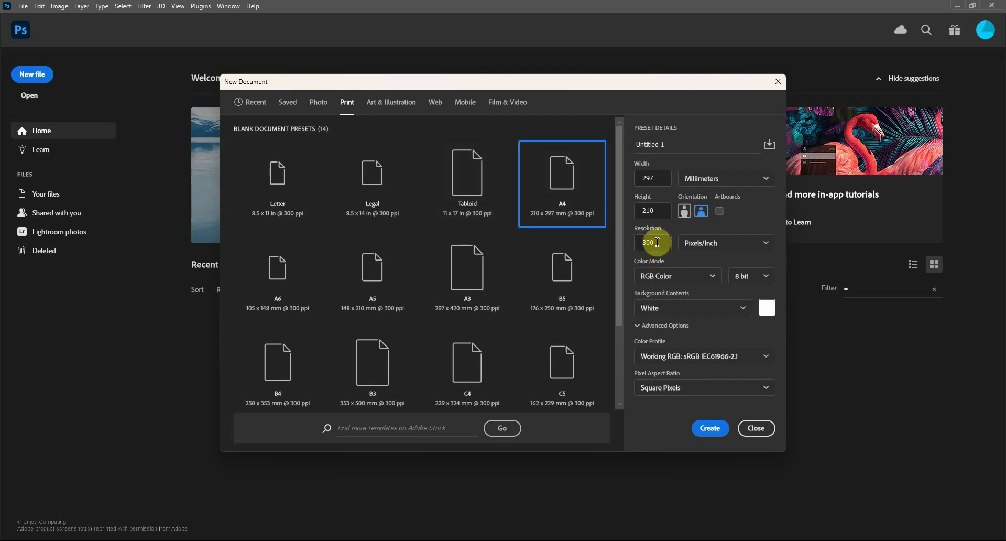
left_click_drag(664, 243, 633, 245)
type("72")
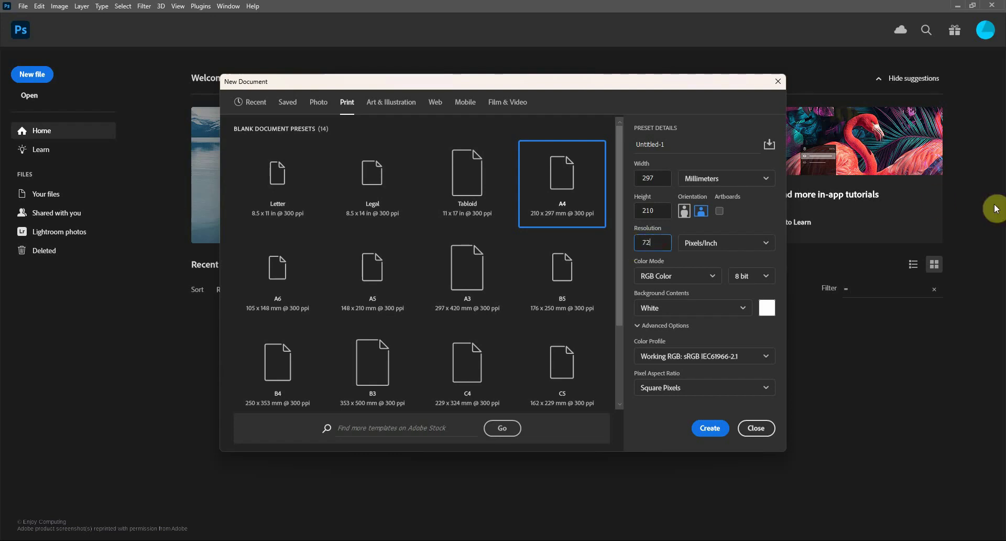
key("BackSpace")
type("300")
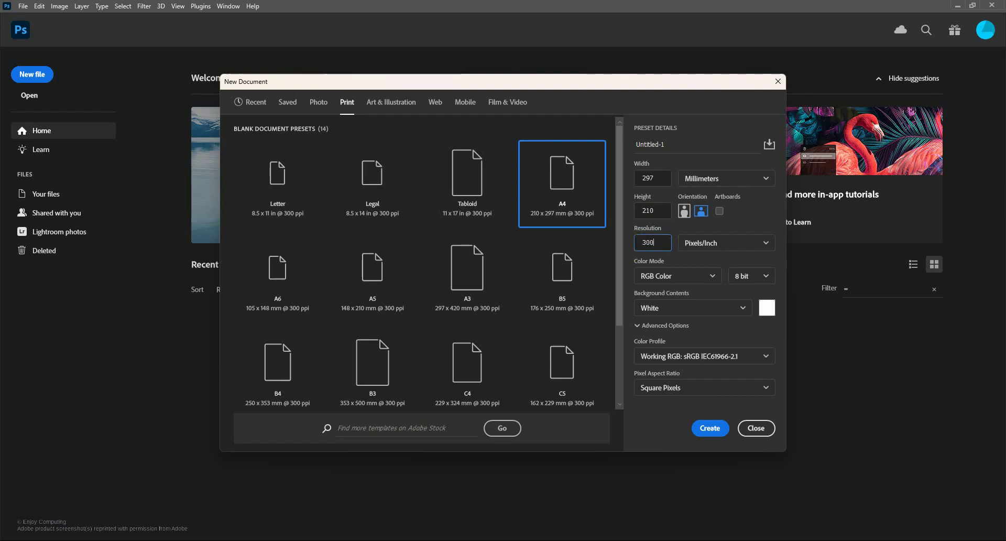
left_click(681, 278)
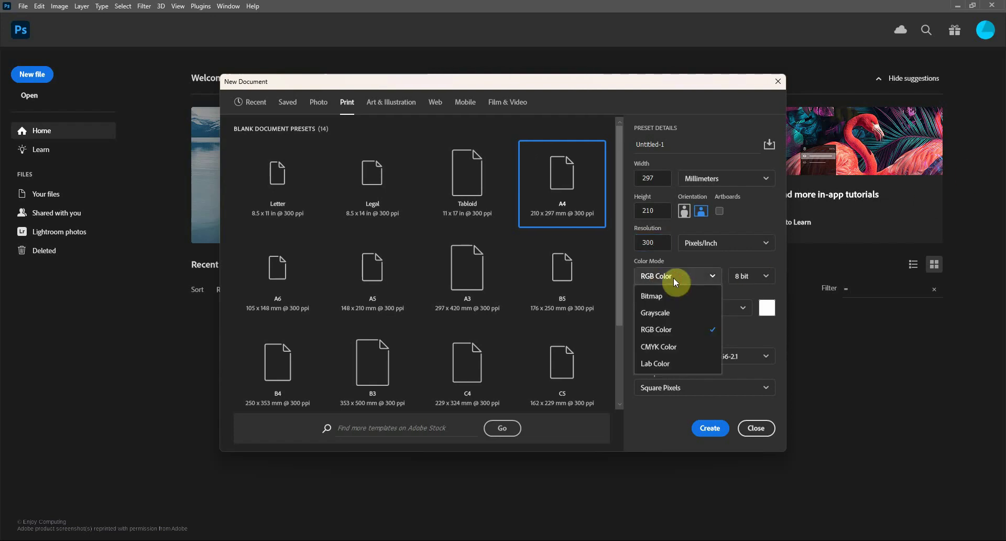
left_click(676, 346)
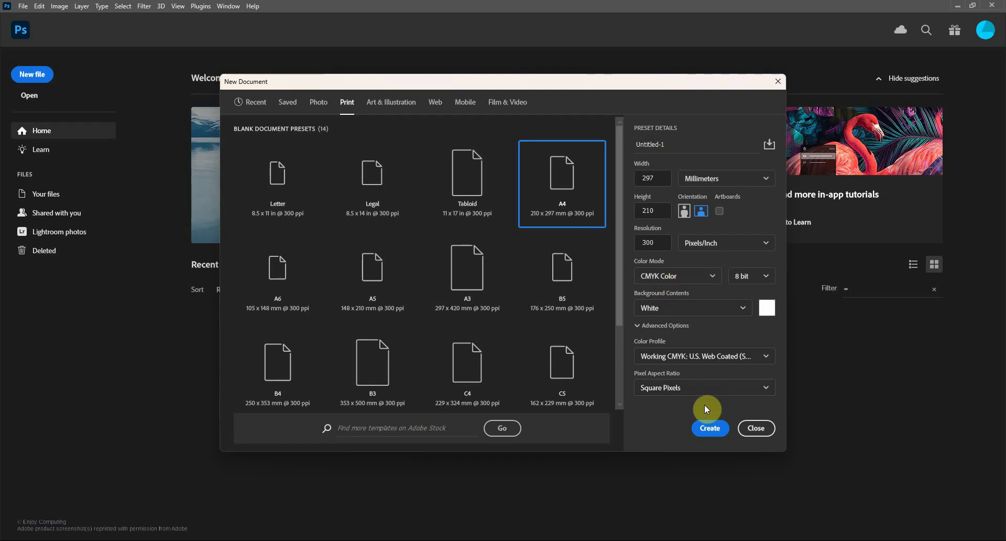
left_click(707, 428)
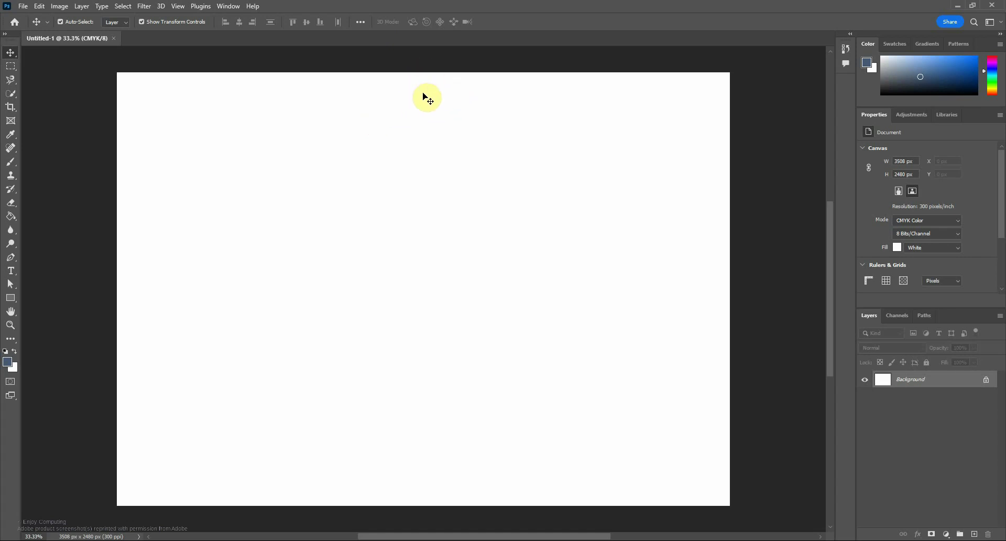
Add a new vertical guide at position 50%, coloured bright green
left_click(178, 7)
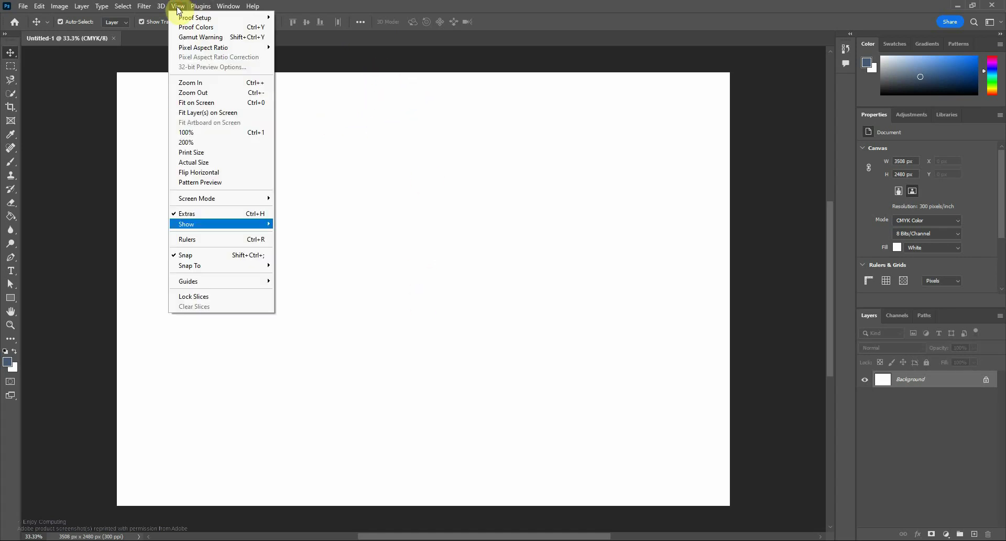
left_click(258, 281)
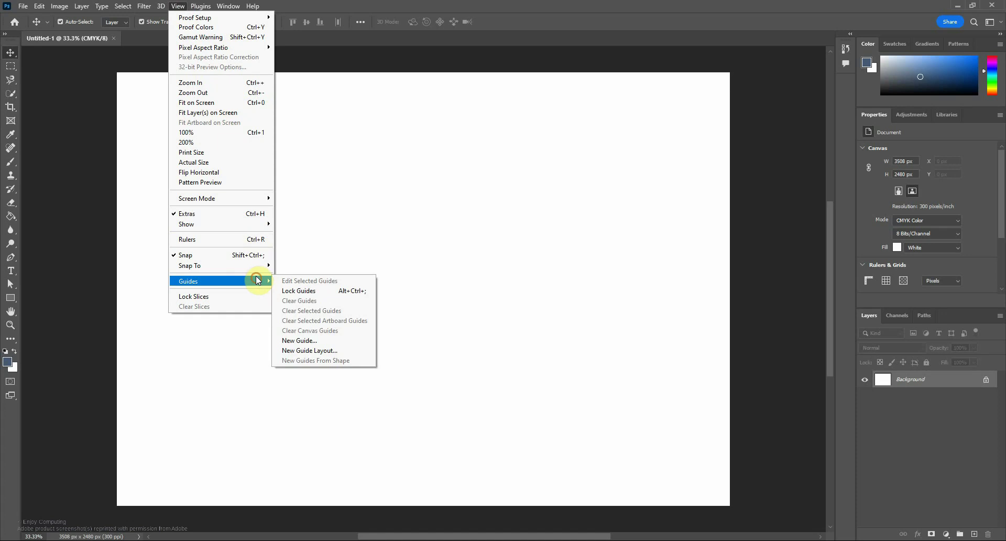
left_click(342, 341)
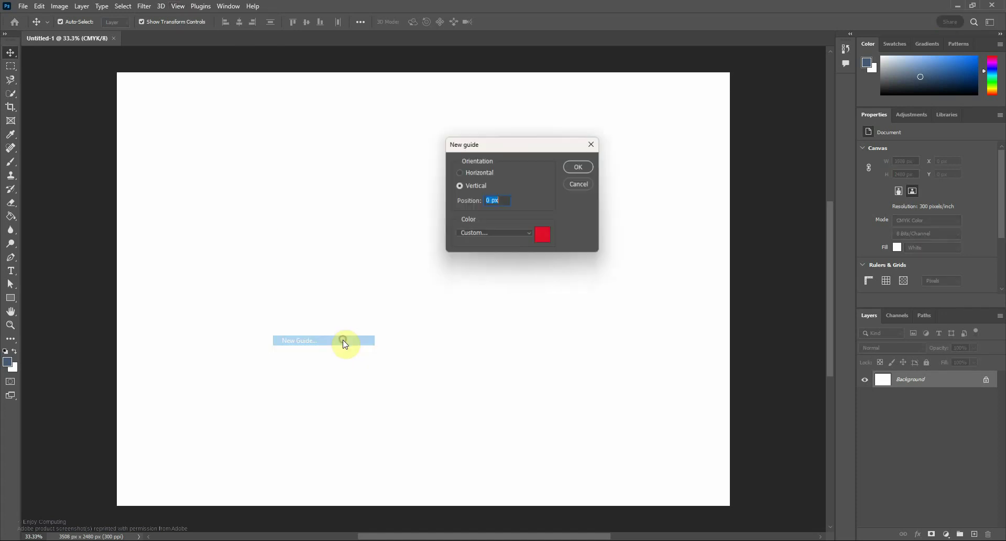
left_click(545, 238)
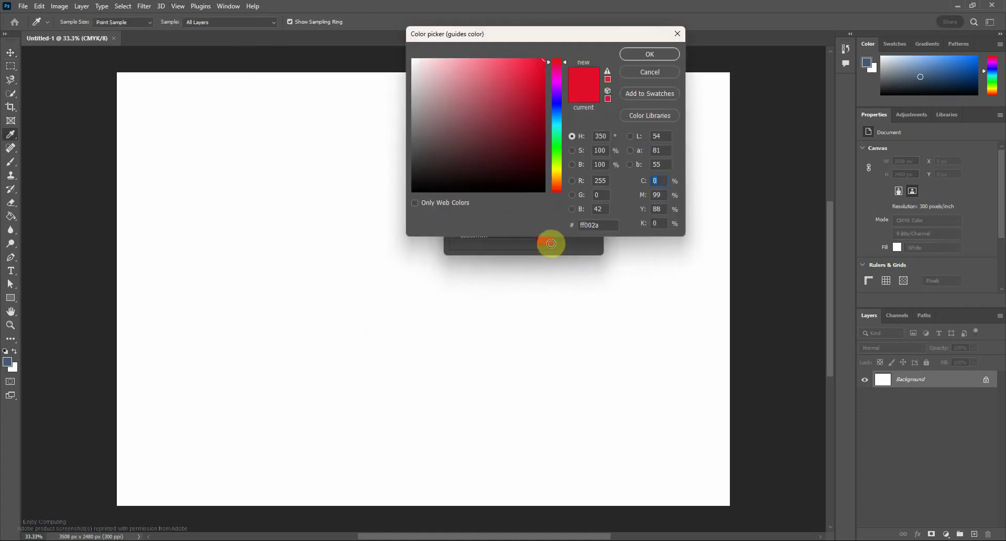
left_click(558, 137)
left_click_drag(539, 139, 540, 63)
left_click(646, 55)
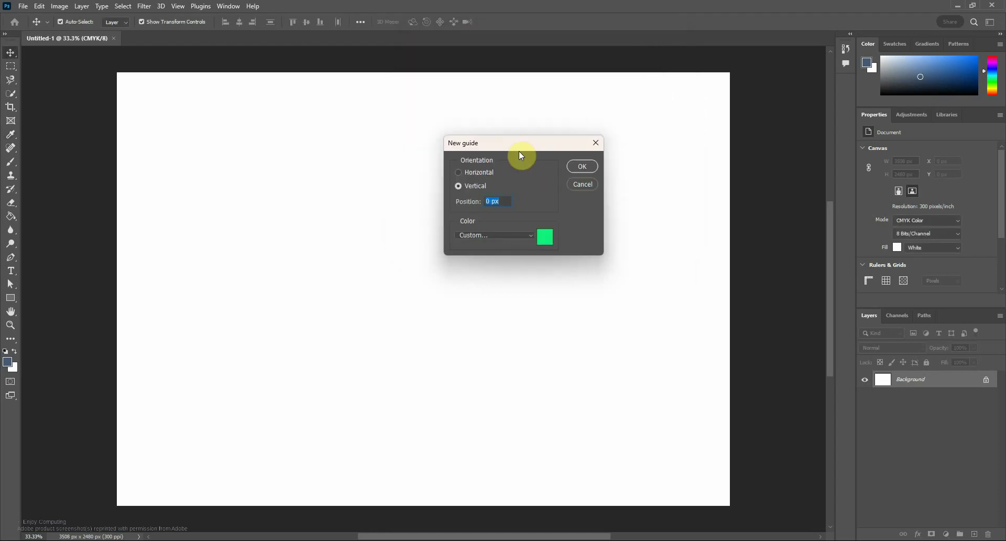
type("50")
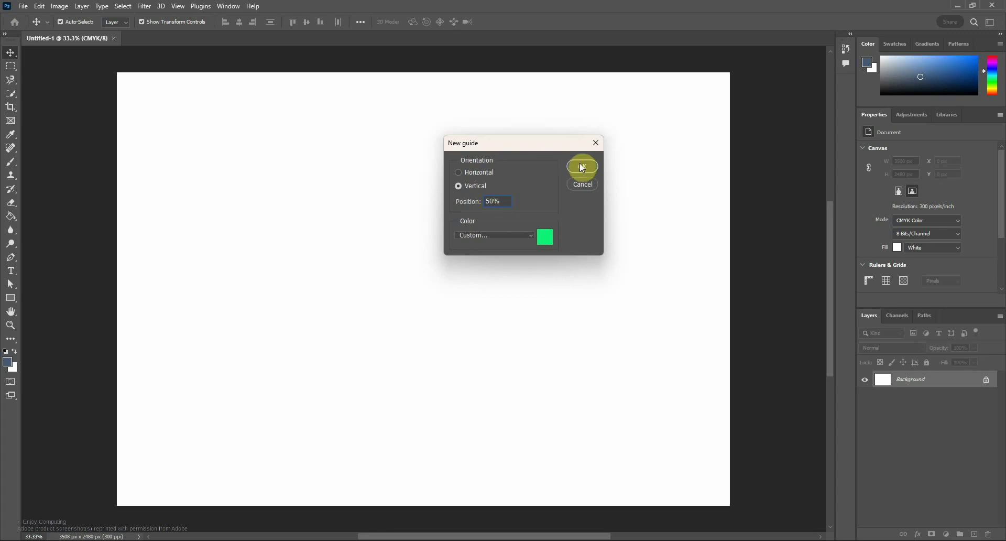
left_click(584, 168)
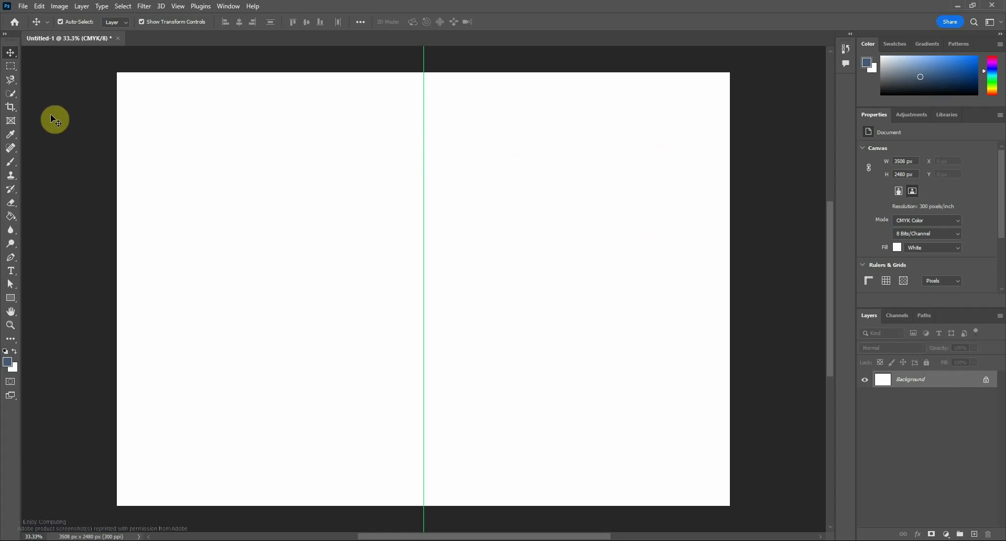
left_click(25, 8)
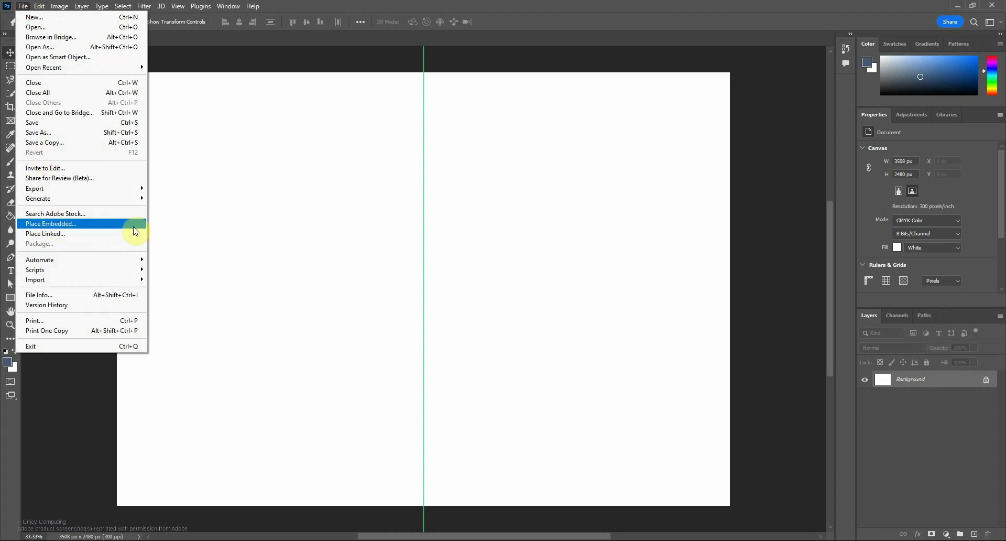
left_click(99, 225)
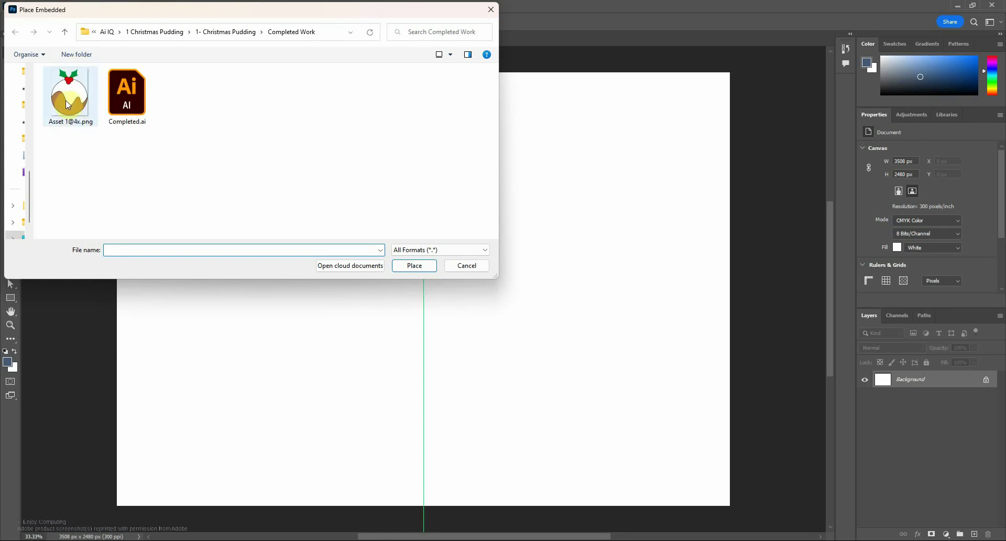
left_click(126, 113)
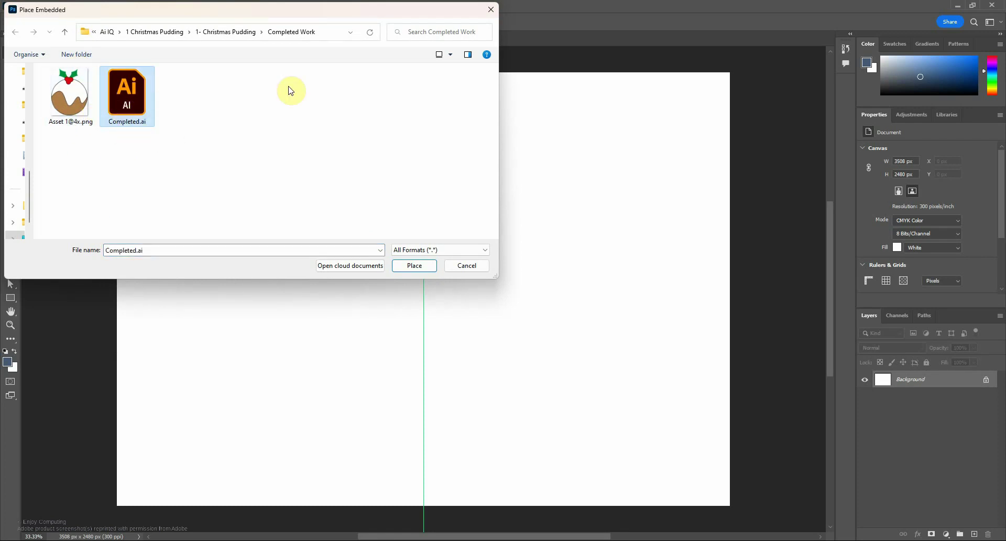
left_click(79, 105)
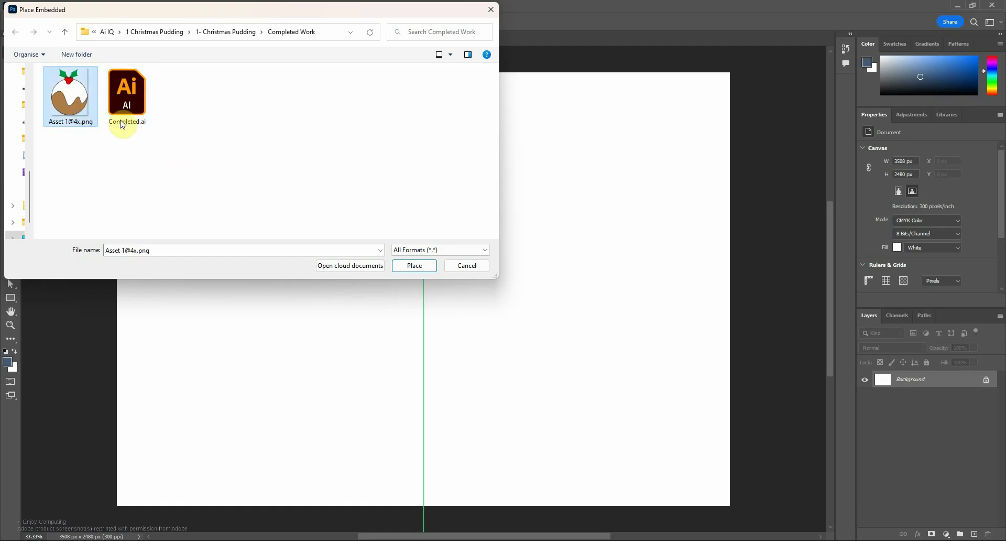
double_click(72, 103)
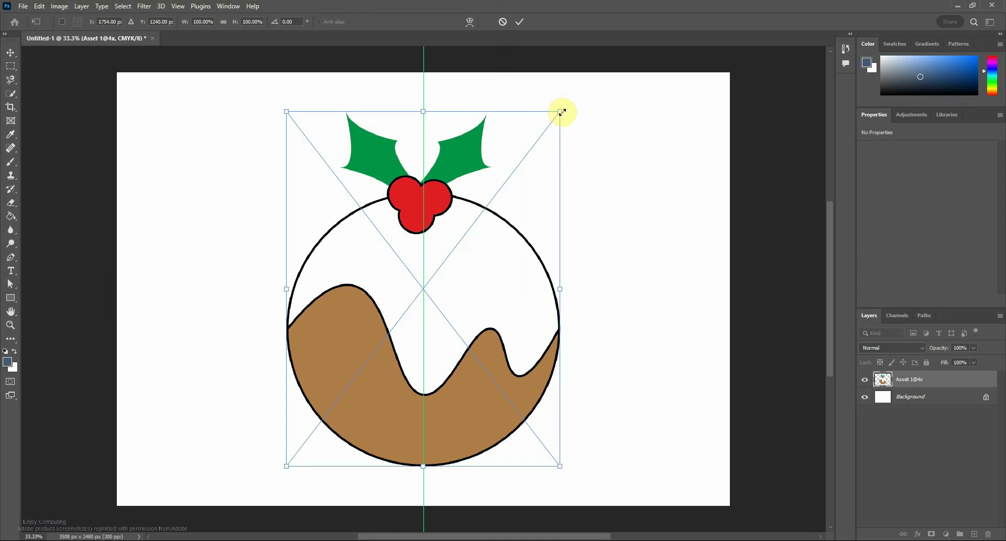
left_click_drag(560, 111, 357, 206)
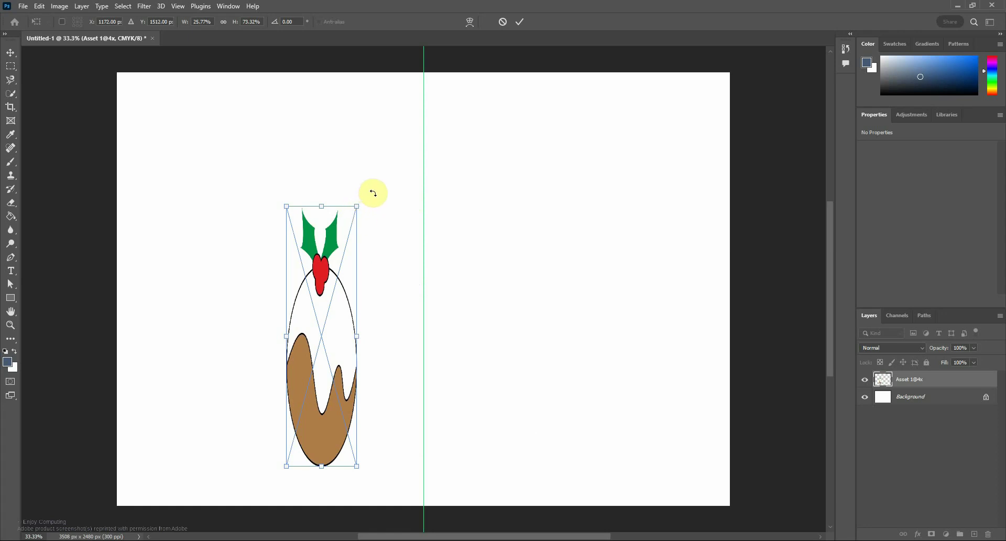
key("ctrl+z")
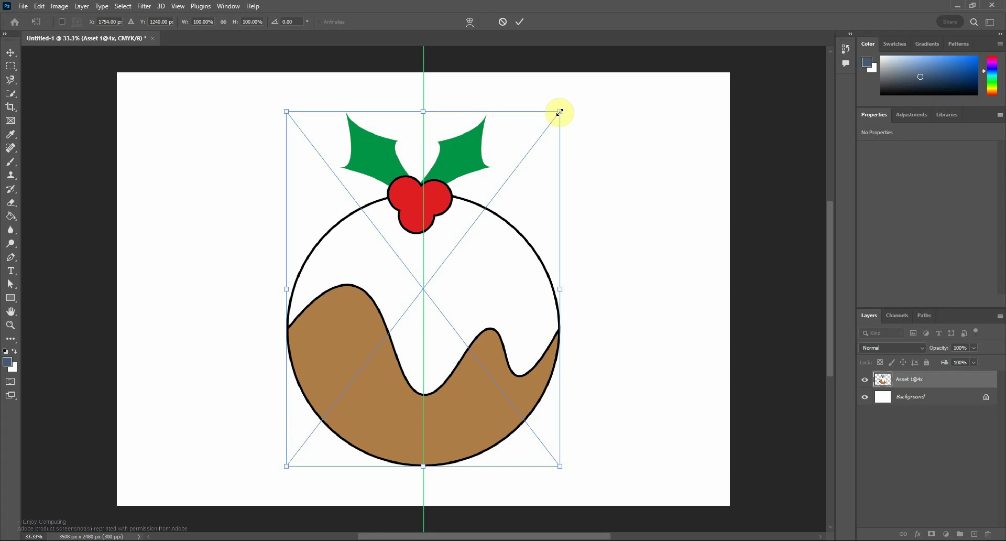
left_click_drag(558, 114, 398, 351)
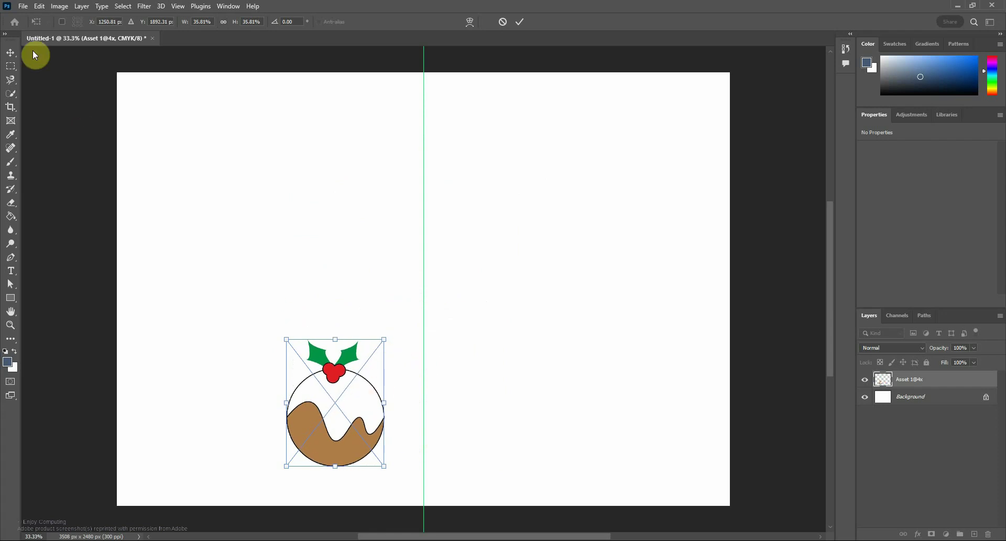
left_click(522, 26)
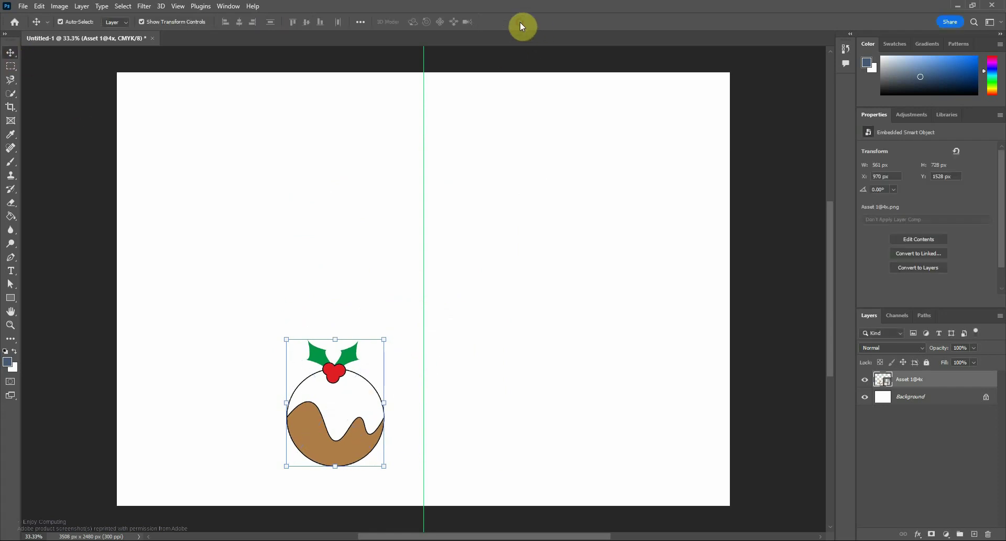
left_click_drag(354, 415, 586, 273)
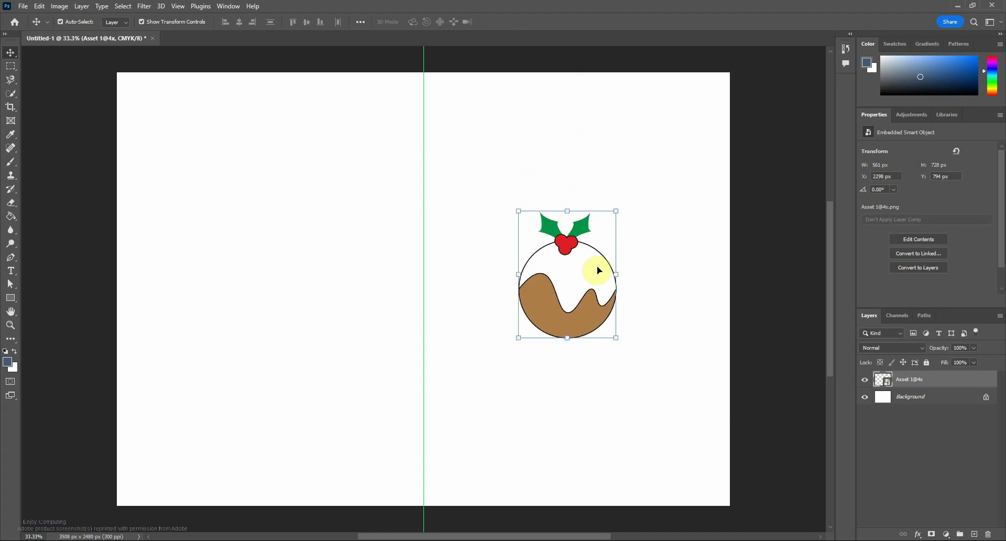
Type 'happy' above the pudding and colour the text green
left_click(12, 273)
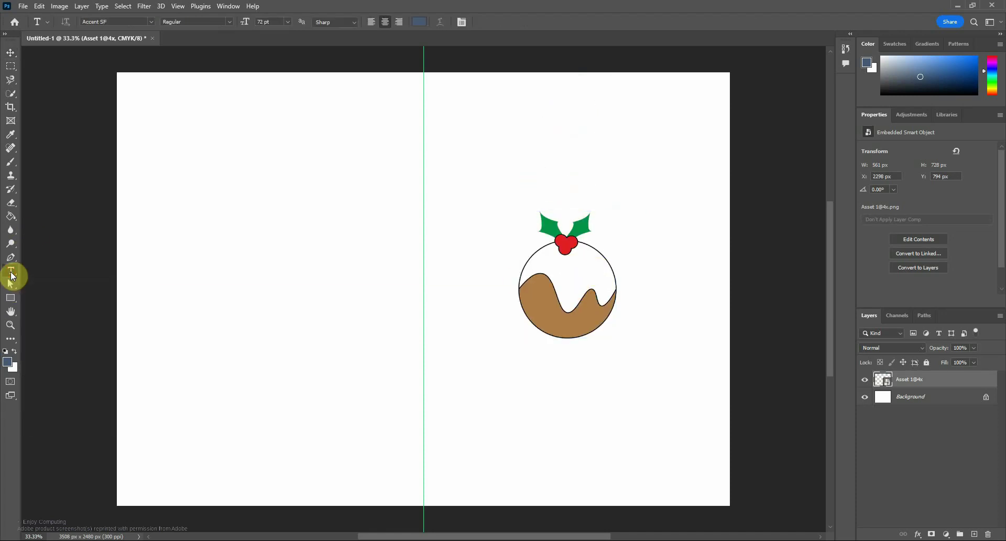
left_click(474, 135)
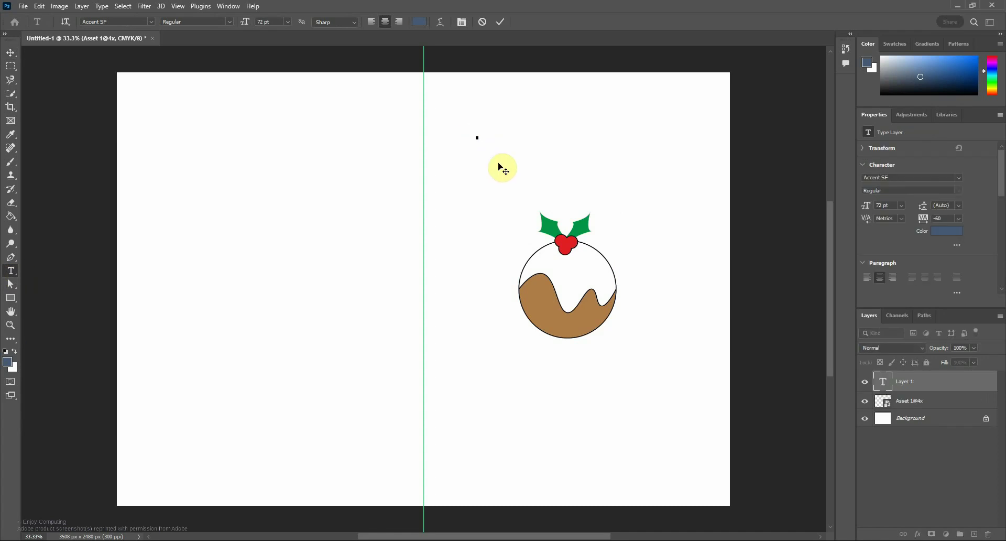
type("happy")
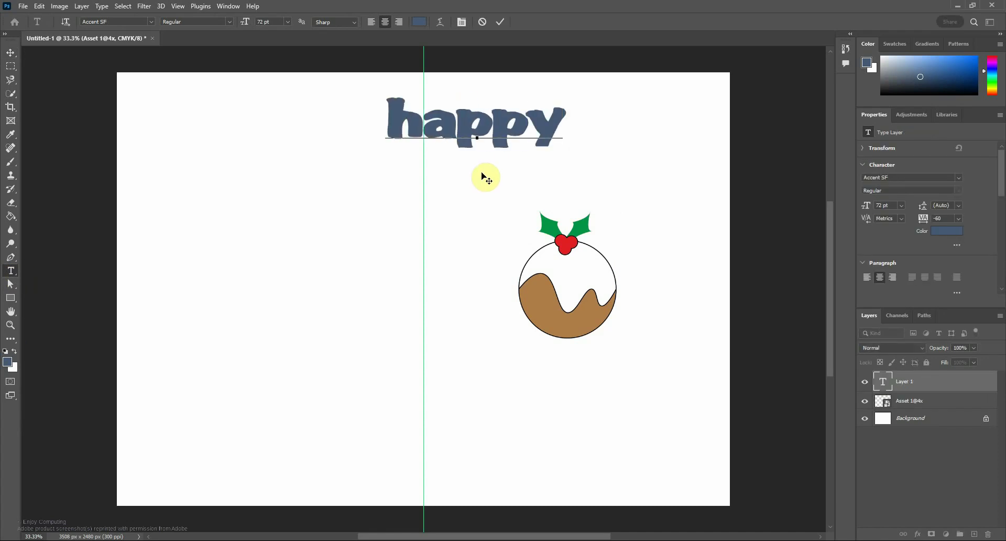
mouse_move(385, 120)
left_mouse_down()
mouse_move(566, 124)
mouse_move(556, 145)
mouse_move(533, 84)
left_mouse_up()
left_click(423, 25)
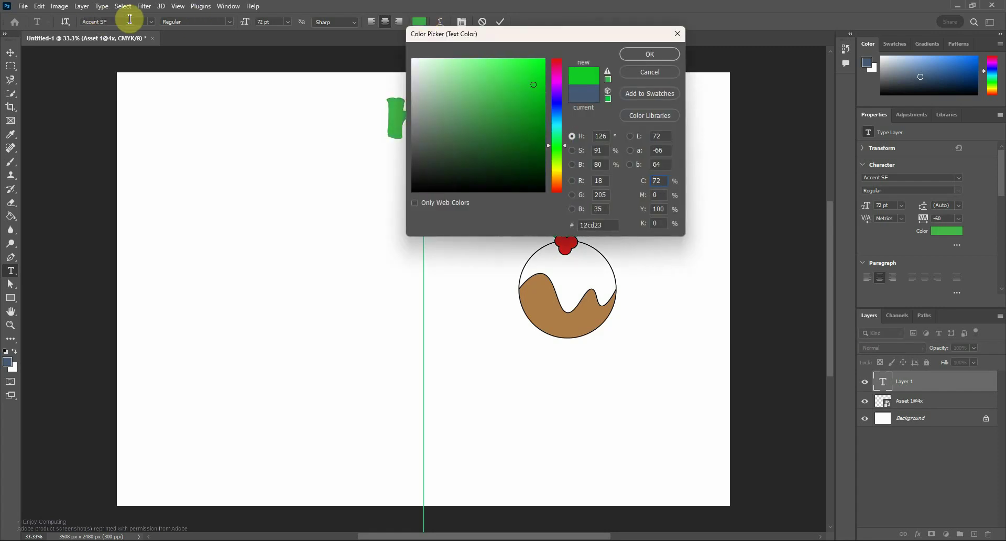
left_click(653, 54)
left_click(11, 53)
Shift 'happy' slightly right, enlarge it to about 127%, and nudge it upward
left_click_drag(454, 123, 532, 135)
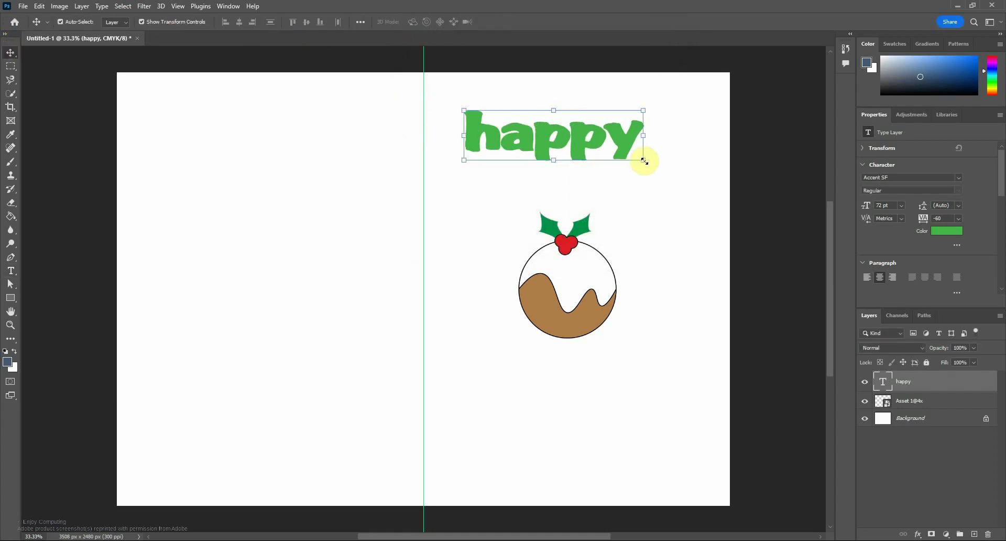
left_click_drag(644, 160, 693, 181)
mouse_move(606, 164)
left_mouse_down()
mouse_move(611, 140)
mouse_move(609, 149)
left_mouse_up()
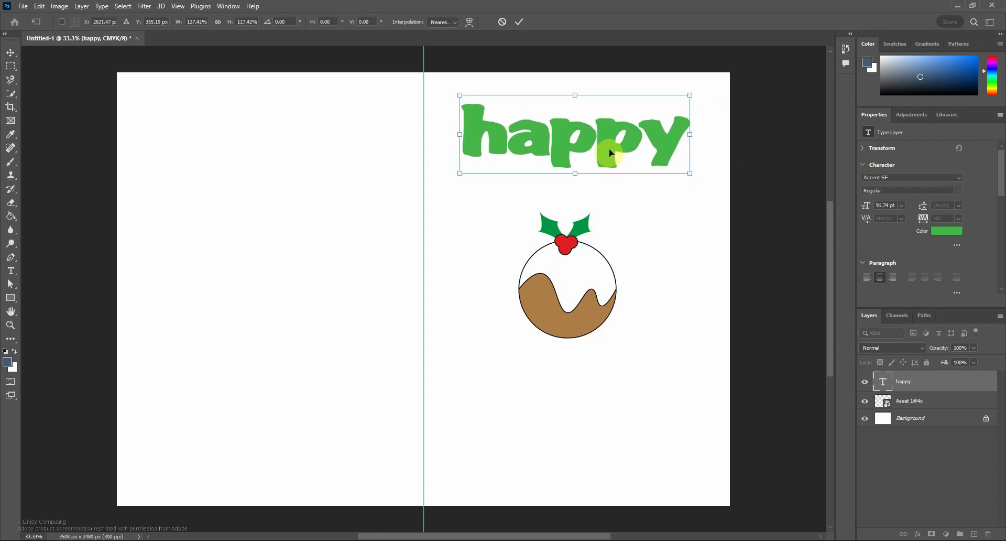
Type 'christmas' and move it to the bottom right under the pudding
left_click(10, 270)
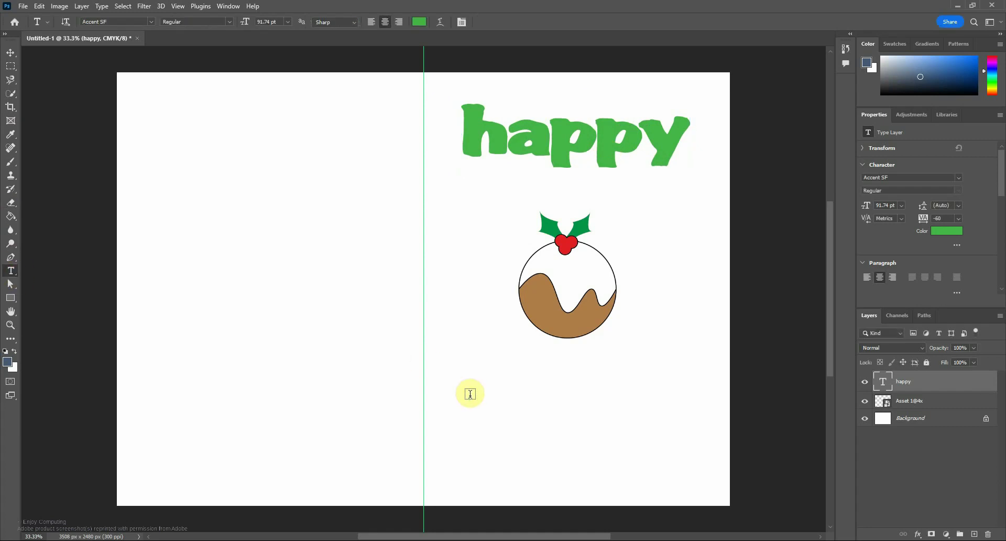
left_click(455, 407)
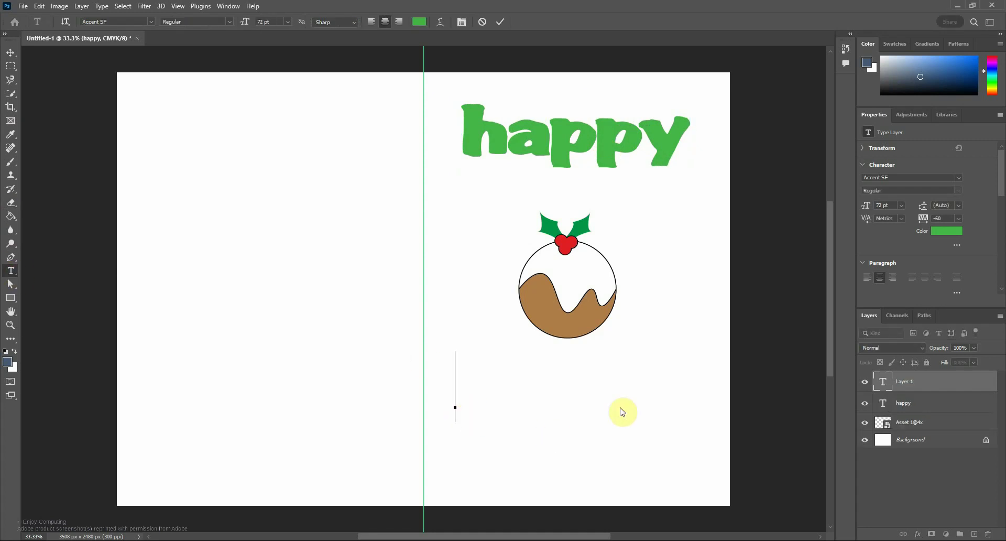
type("christ")
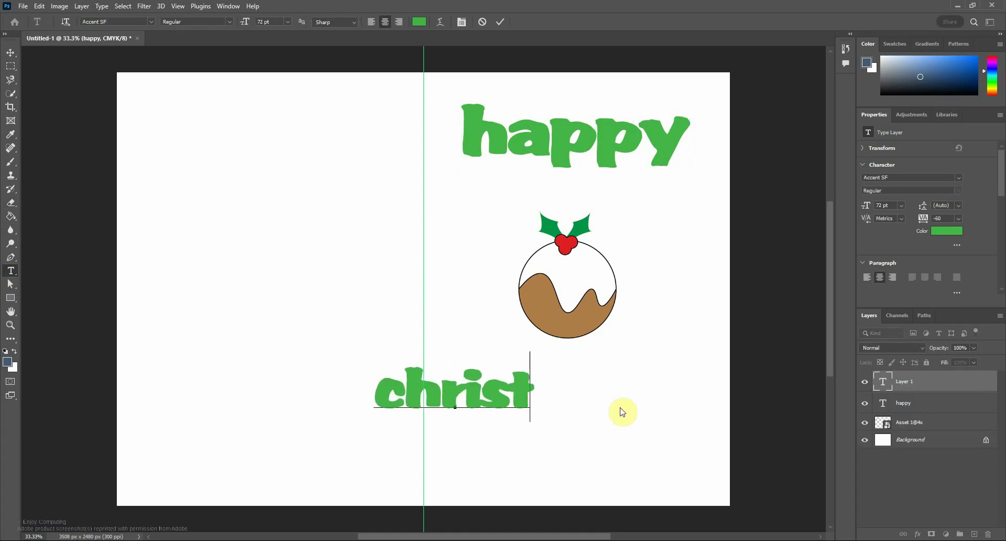
type("mas")
left_click(10, 56)
left_click_drag(466, 394, 598, 437)
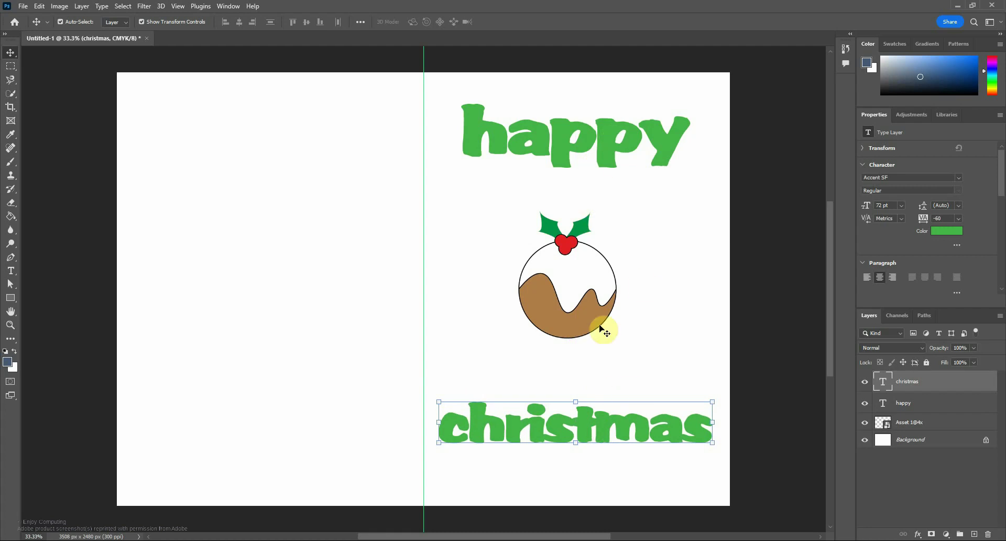
Nudge 'happy' down-right, then rotate 'christmas' about 33° upward and shift it up
left_click_drag(619, 147, 622, 156)
left_click(698, 426)
left_click_drag(719, 393, 669, 332)
left_click_drag(602, 424, 612, 397)
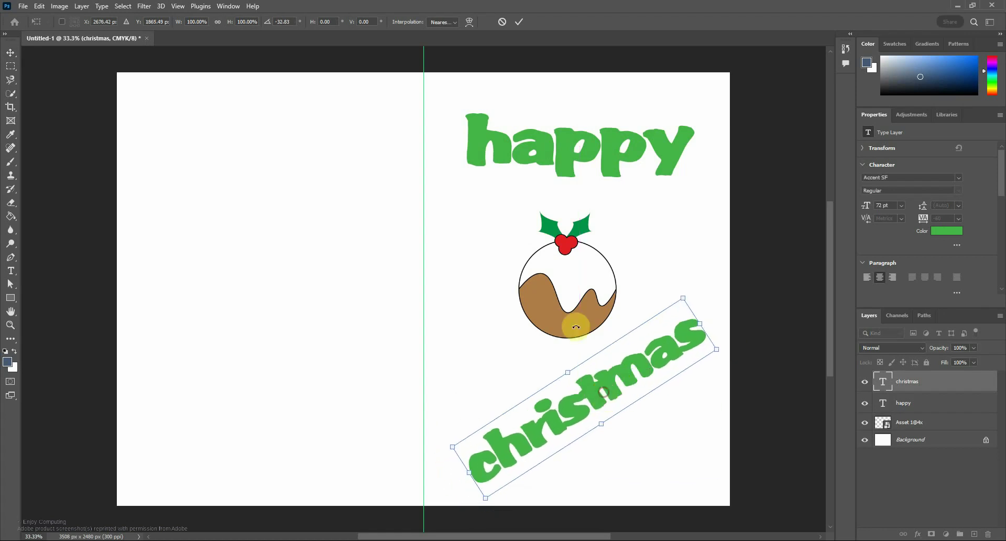
key("Return")
Resize 'happy', rotate it to -28.5°, and move it down-left
left_click(544, 146)
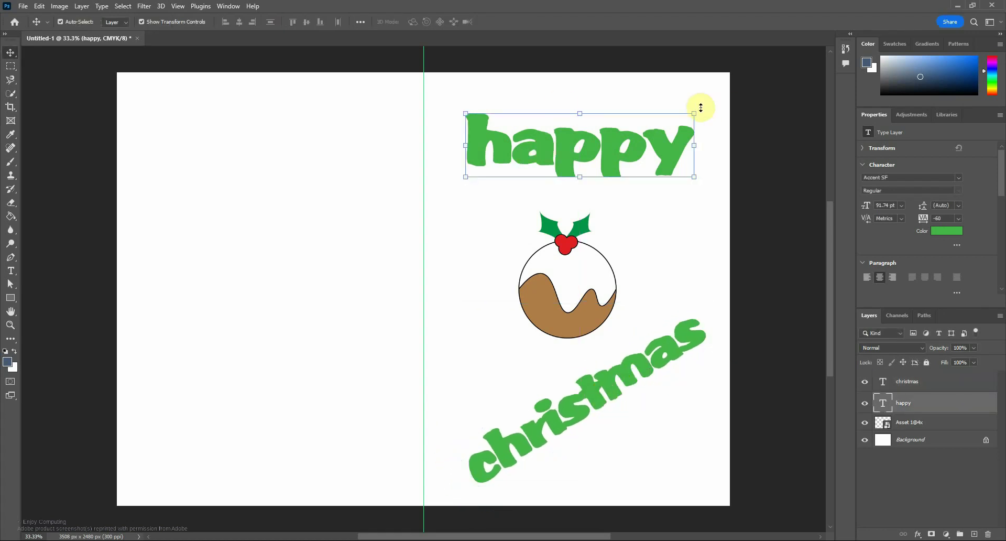
left_click_drag(695, 108, 640, 74)
left_click_drag(619, 130, 562, 157)
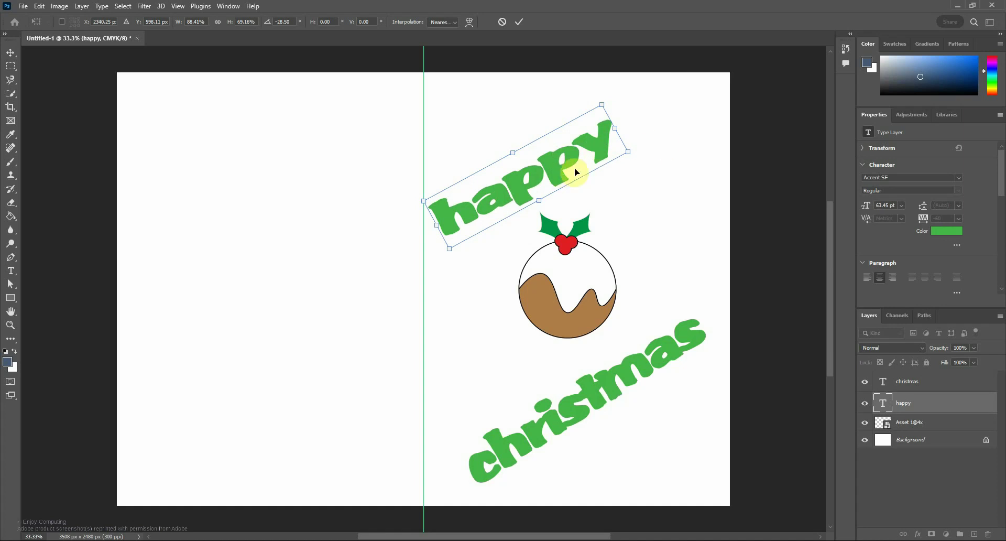
key("Return")
In Blending Options for 'happy', enable Outer Glow in red f60f35 with 40 px size
right_click(917, 406)
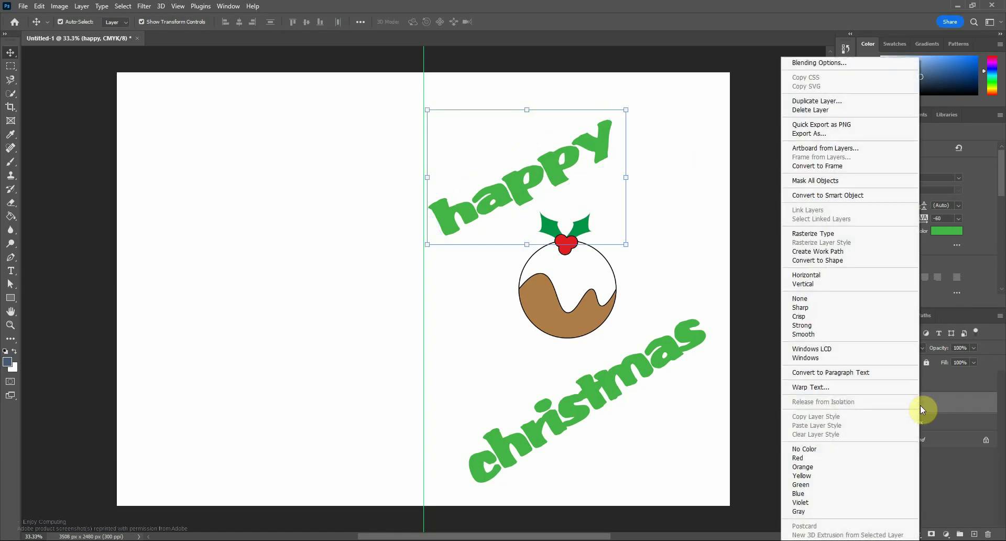
left_click(835, 62)
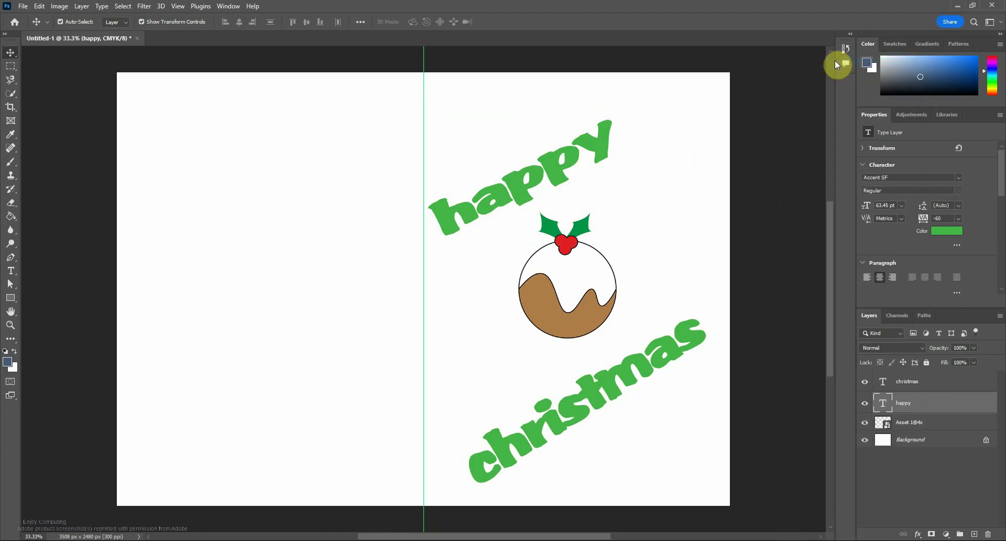
mouse_move(188, 78)
left_mouse_down()
mouse_move(178, 229)
mouse_move(240, 251)
left_mouse_up()
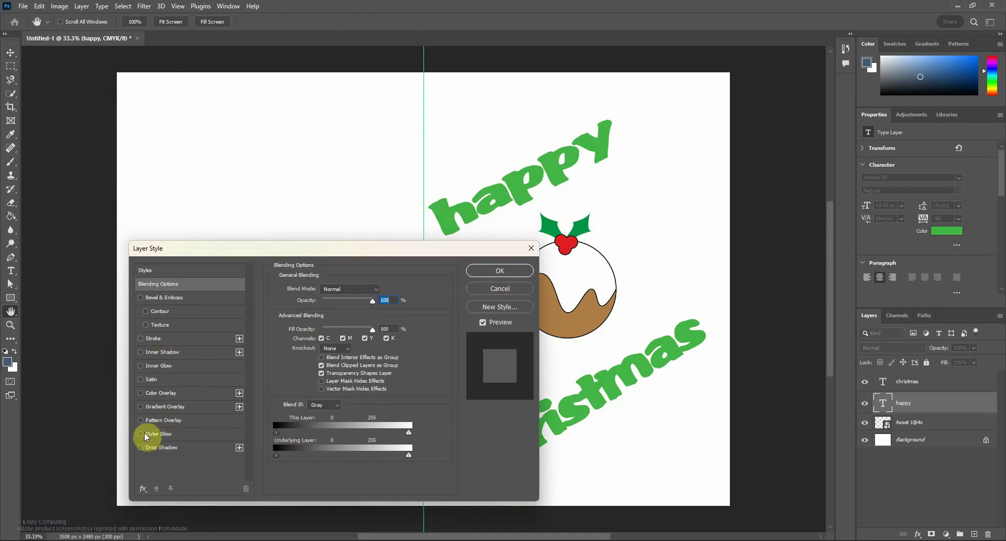
left_click(163, 435)
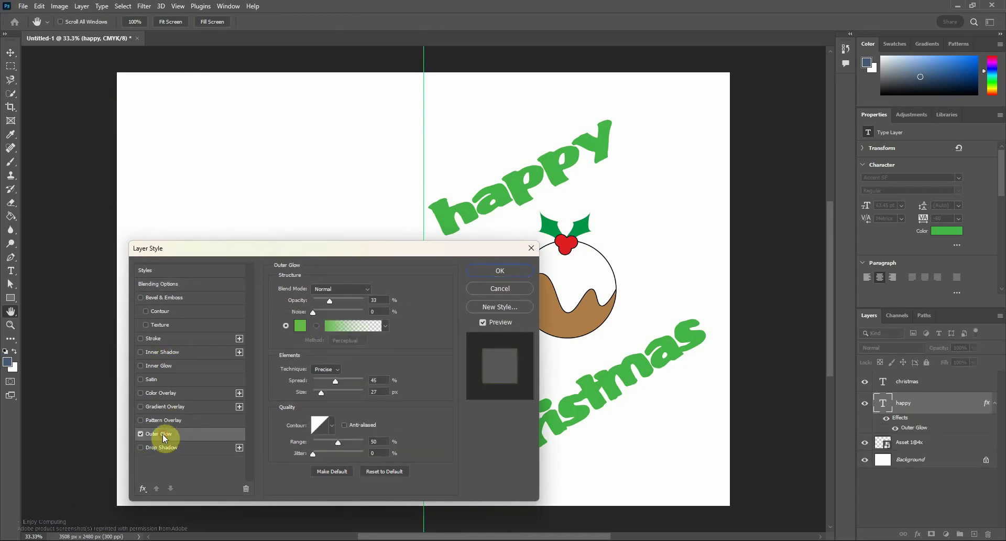
left_click(301, 325)
left_click(522, 73)
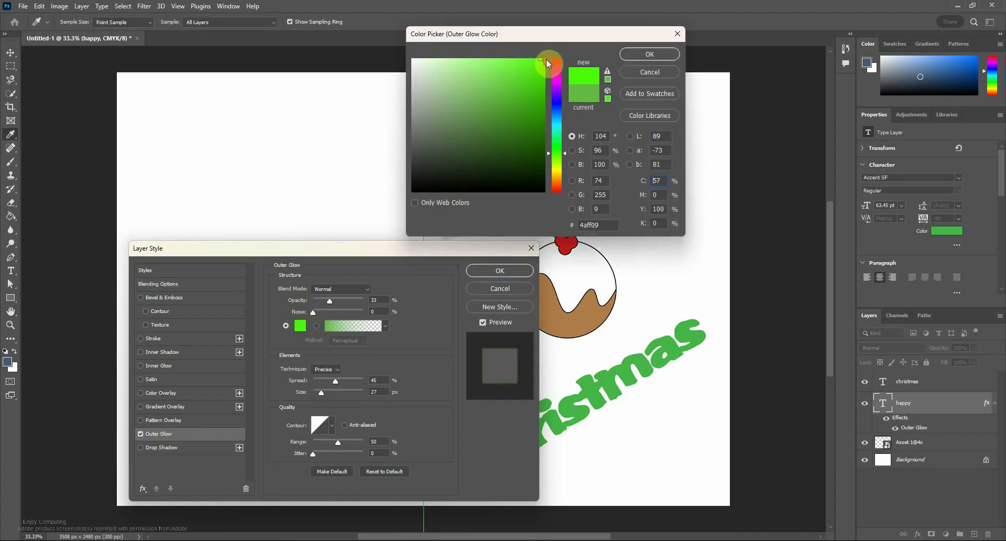
left_click(551, 61)
left_click(537, 73)
left_click(536, 63)
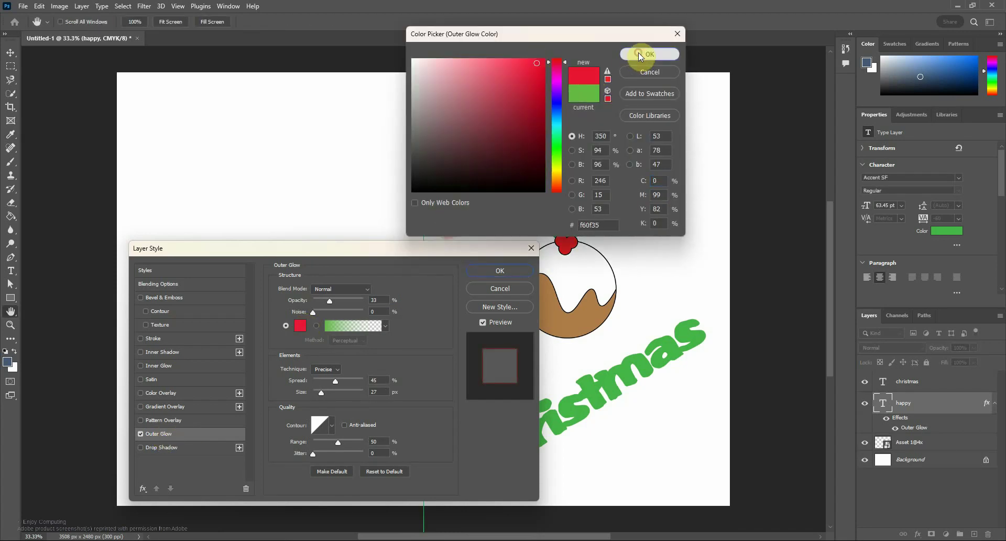
left_click(631, 56)
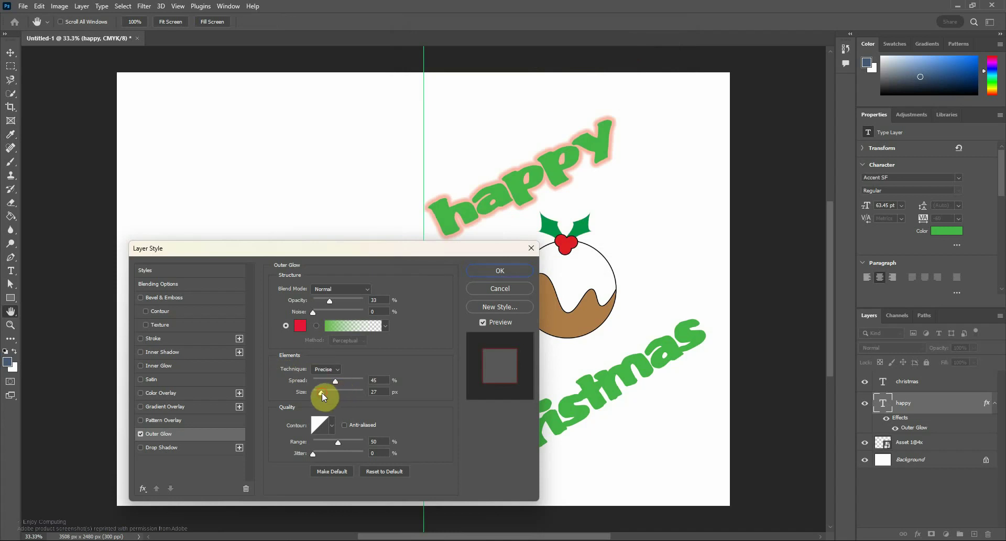
mouse_move(322, 392)
left_mouse_down()
mouse_move(338, 391)
mouse_move(325, 389)
left_mouse_up()
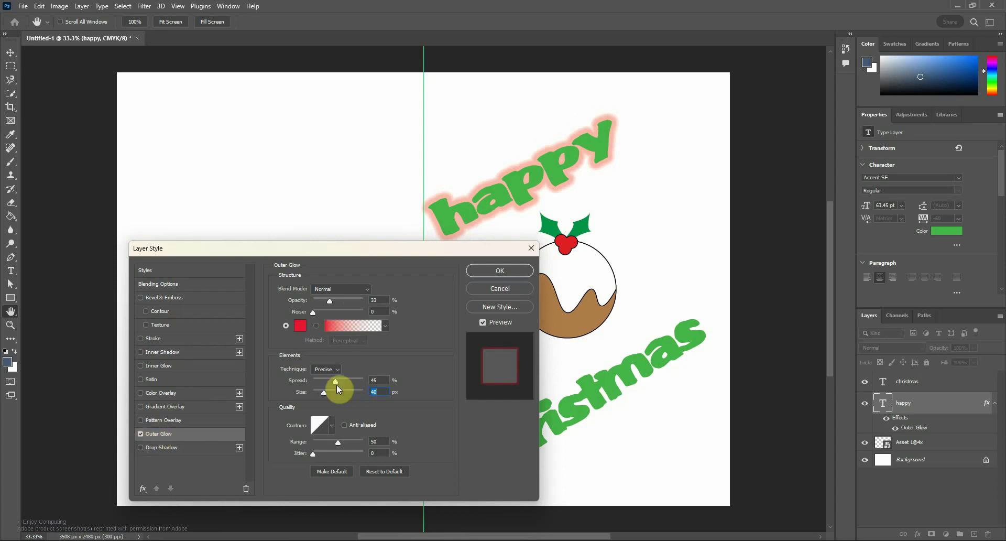
Turn off Outer Glow and apply a 24 px light cyan (10e4c6) Stroke at 76% opacity
left_click(140, 433)
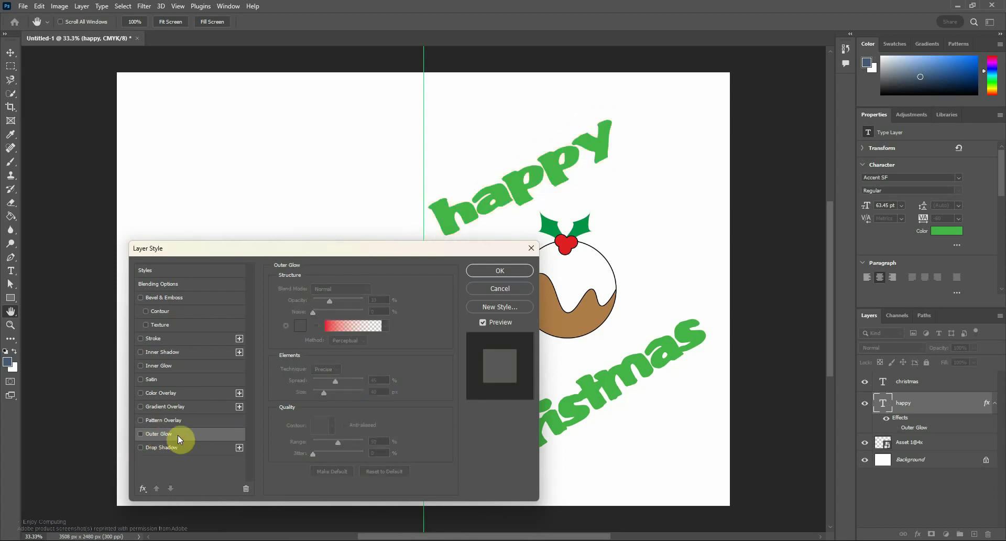
left_click(162, 339)
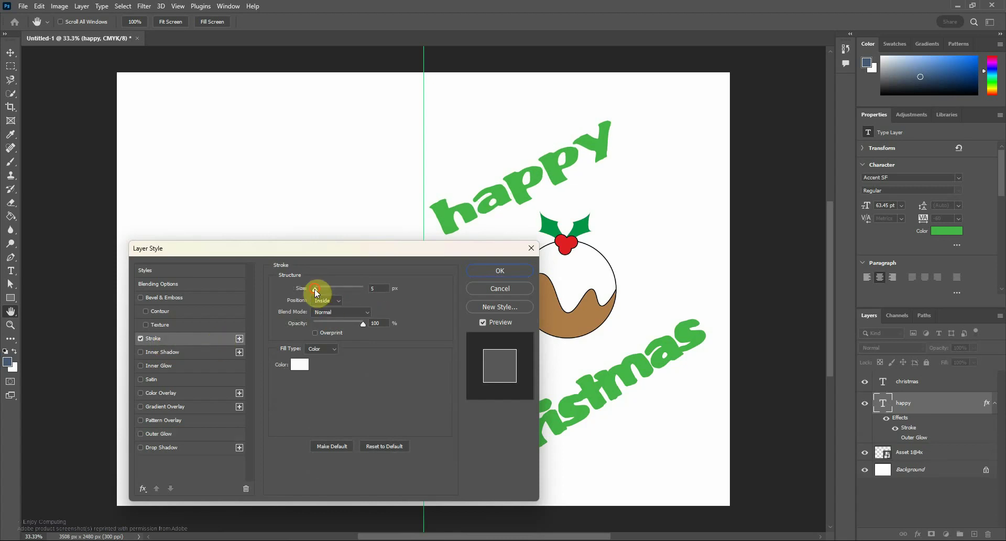
left_click_drag(315, 288, 319, 287)
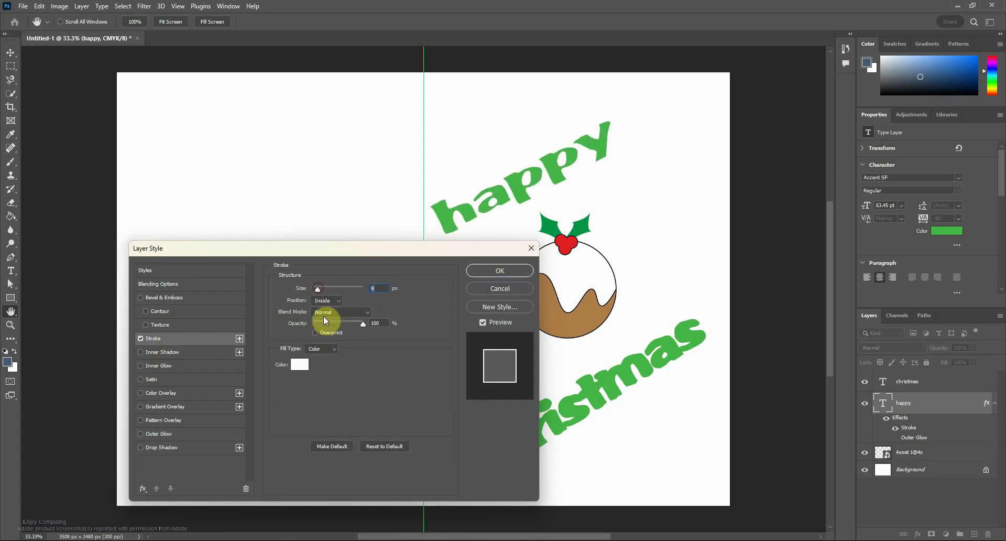
left_click_drag(364, 324, 351, 322)
left_click(299, 364)
left_click(477, 170)
left_click_drag(528, 102, 537, 70)
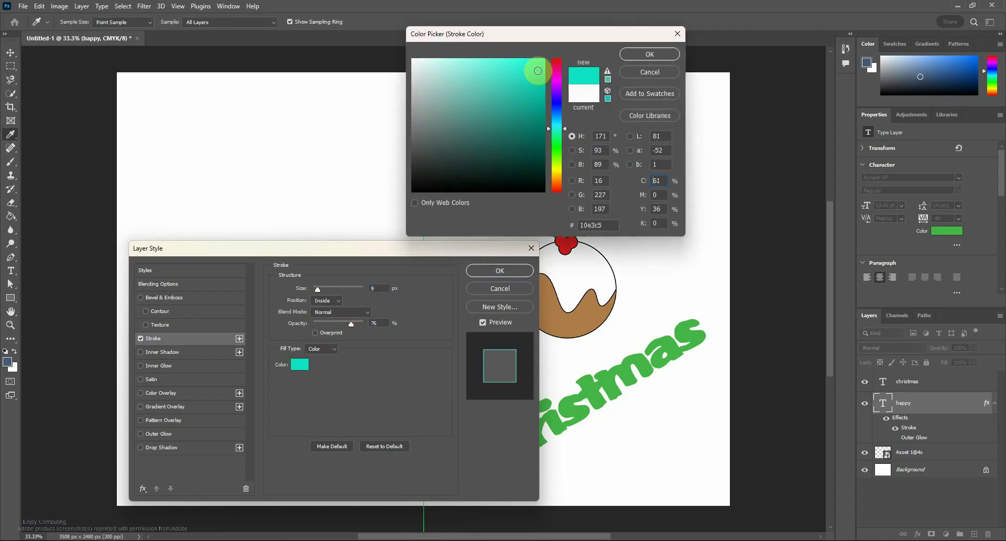
left_click(649, 54)
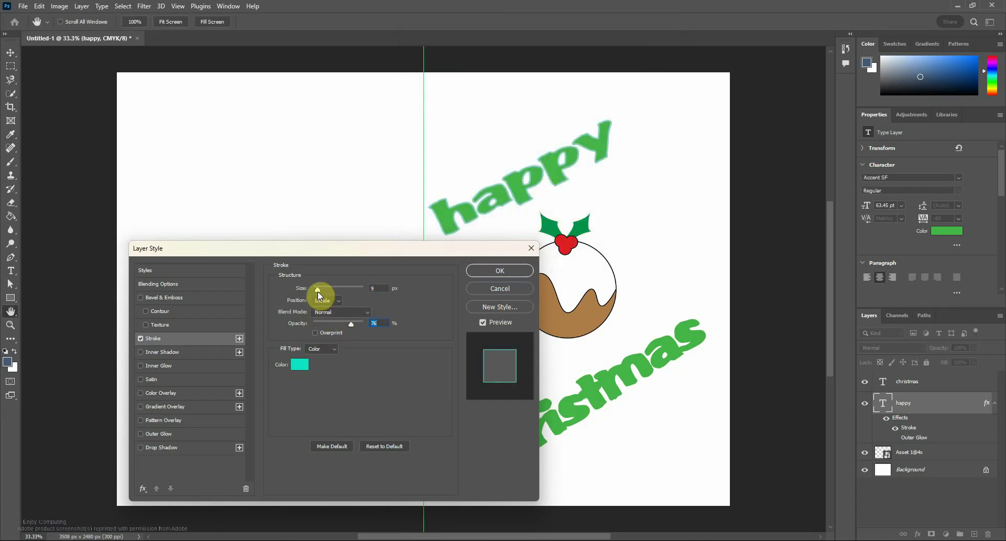
left_click_drag(320, 292, 322, 286)
left_click(516, 269)
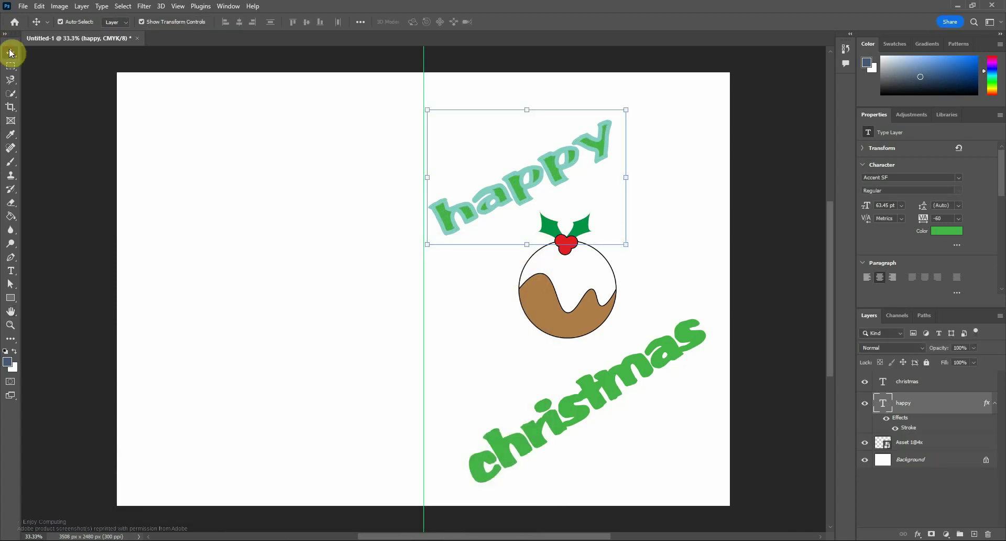
Deselect the 'happy' layer and show the Layer > New Fill Layer submenu
left_click(679, 183)
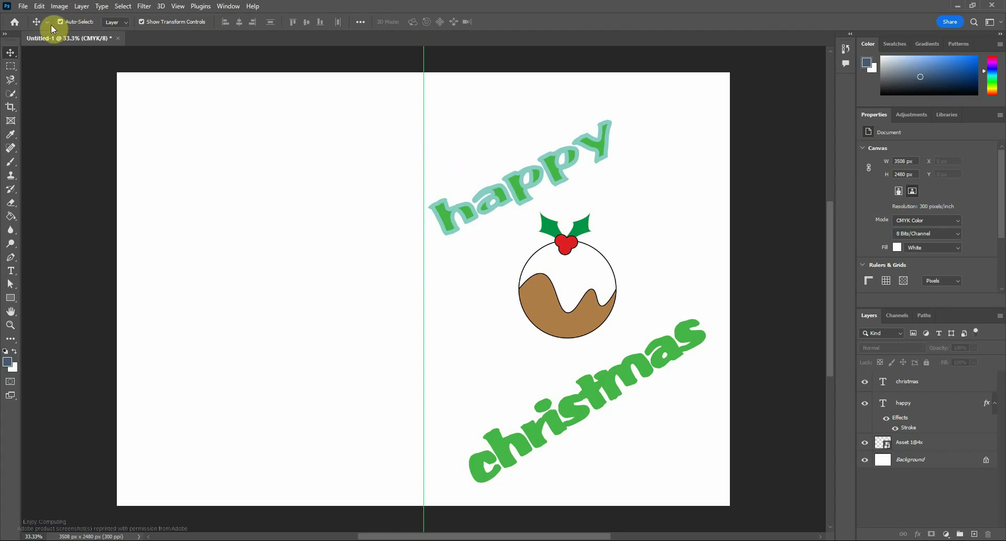
left_click(81, 6)
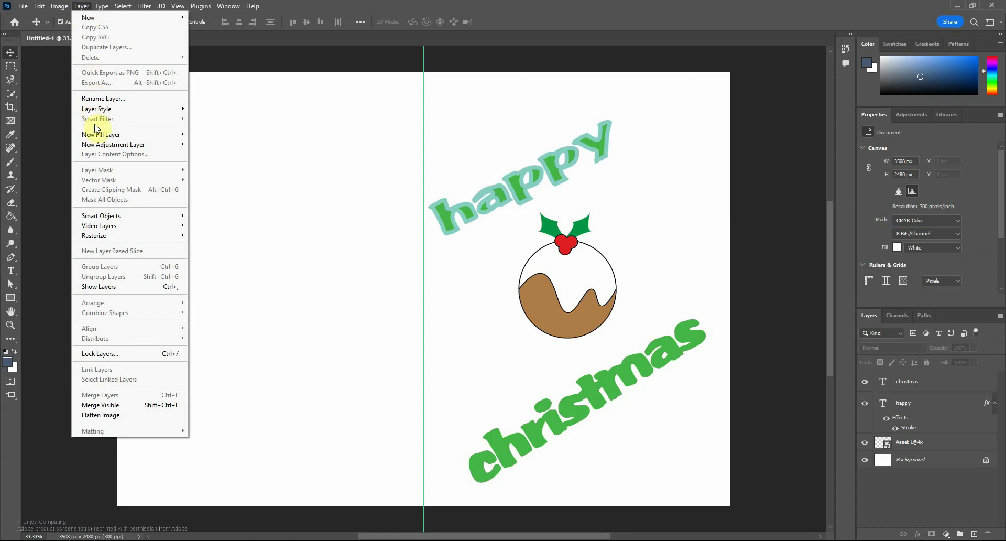
mouse_move(97, 136)
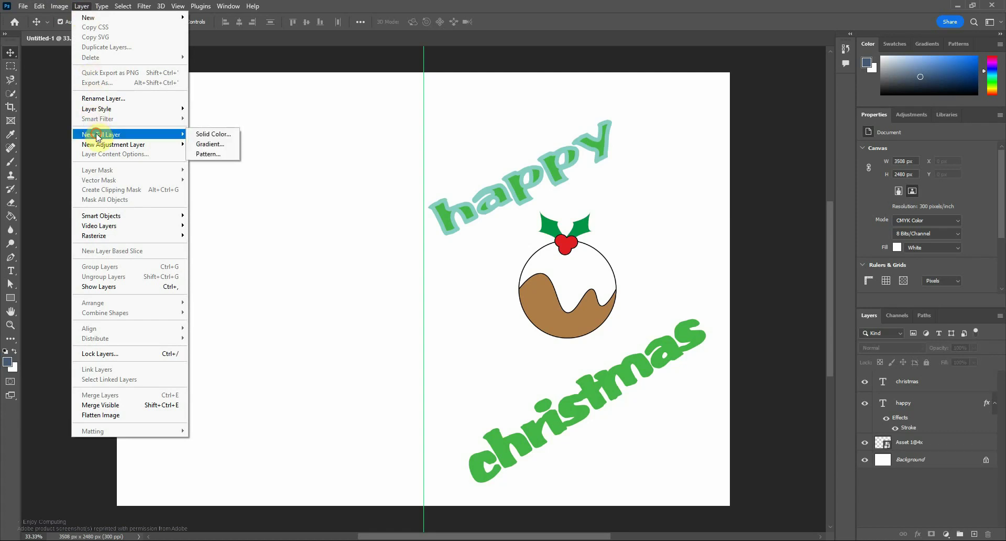
Add a slate-blue Solid Color fill layer, move it below the pudding, then delete it
left_click(228, 138)
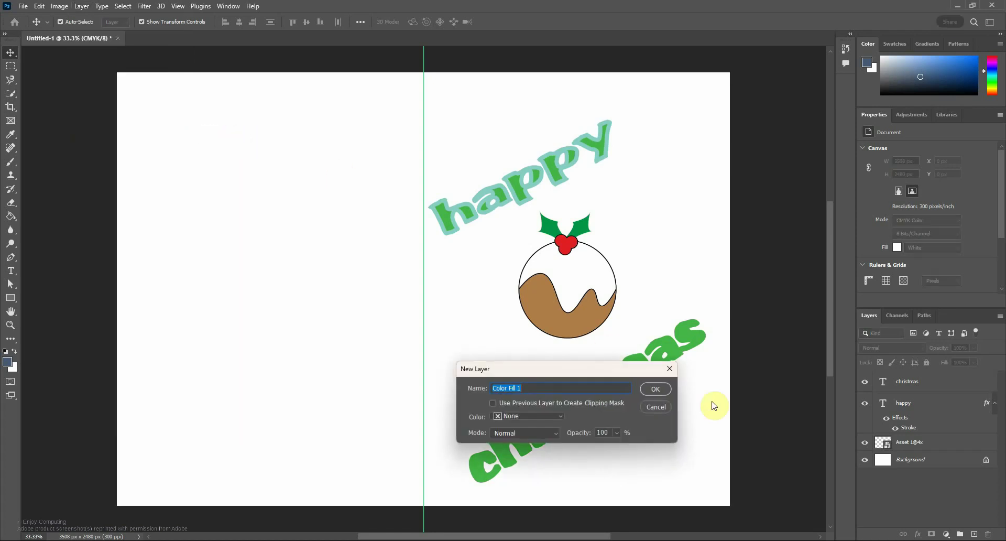
left_click(661, 391)
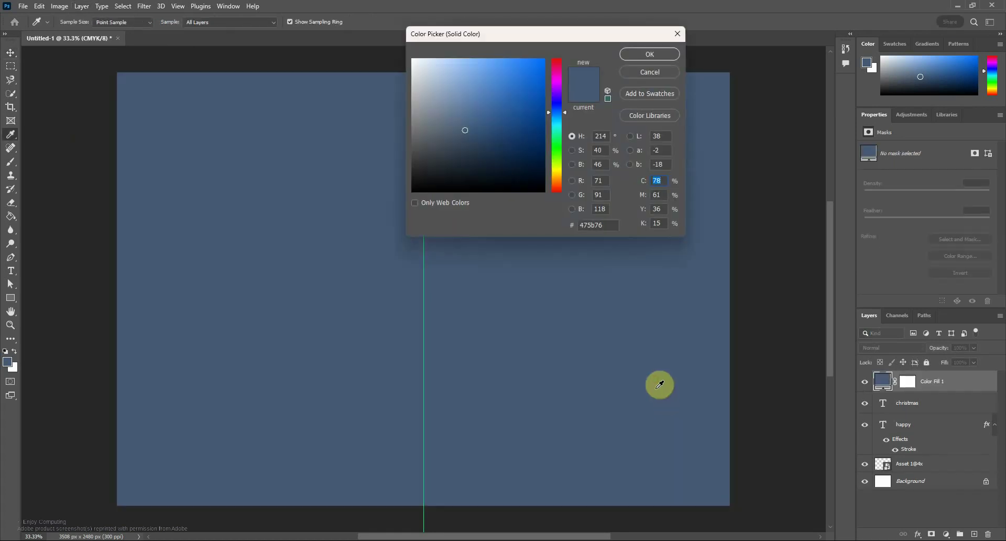
left_click(649, 54)
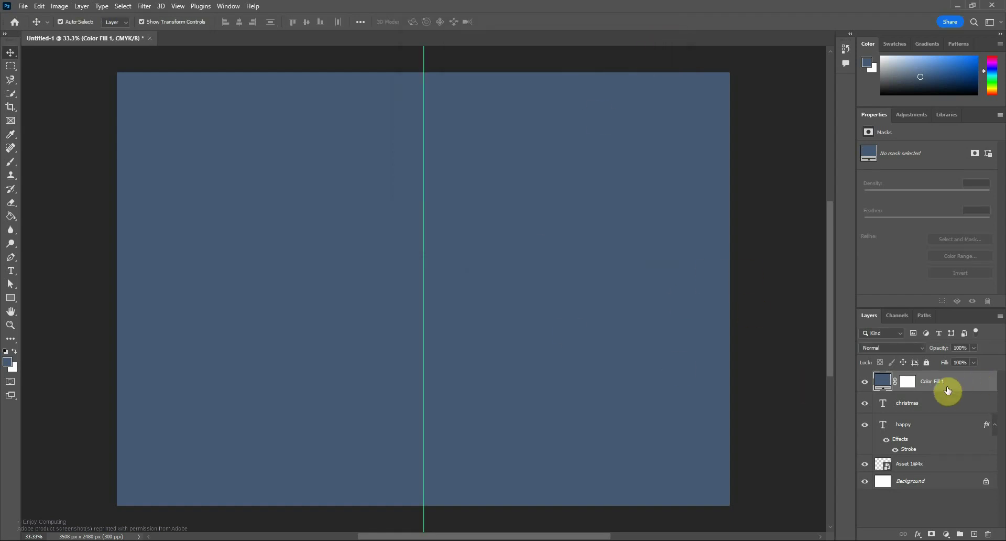
left_click_drag(963, 386, 965, 458)
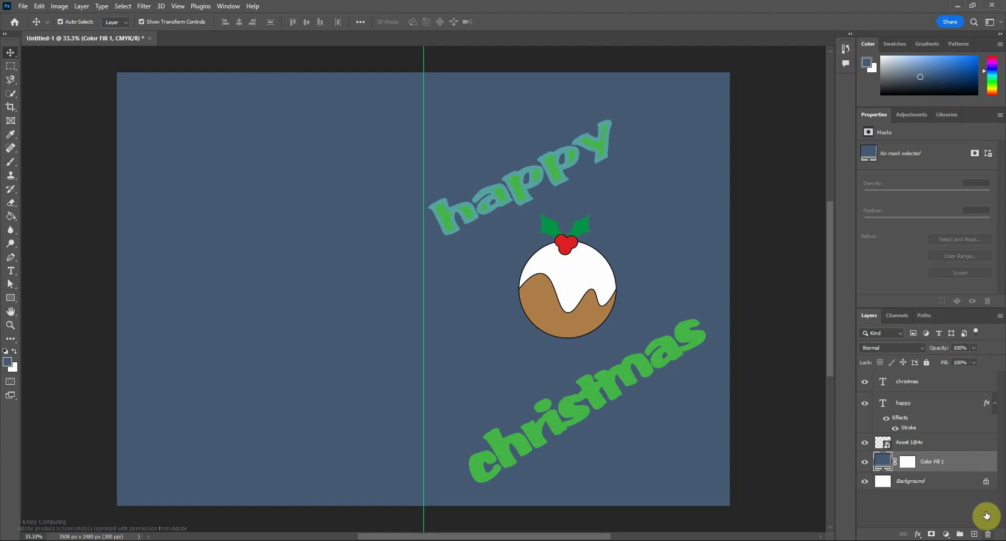
left_click(988, 535)
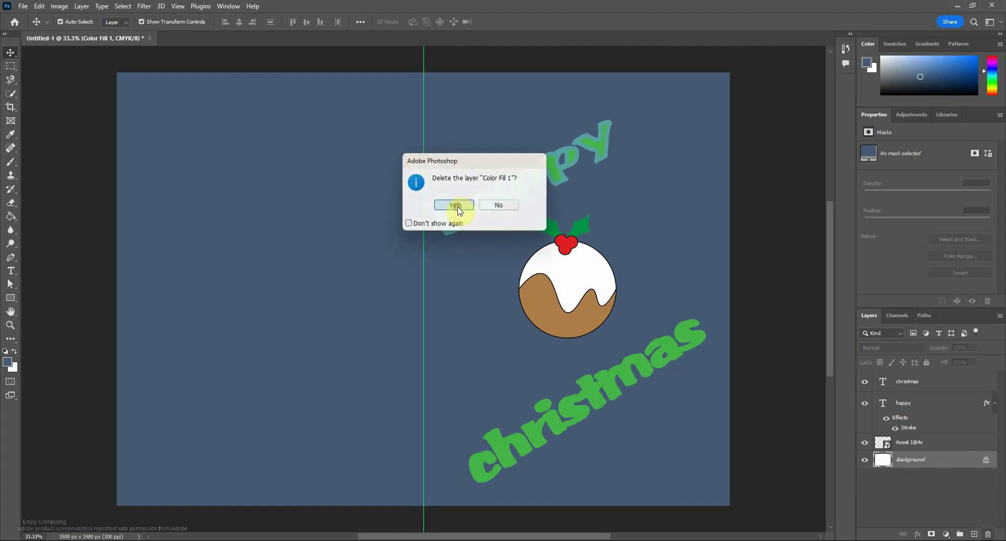
left_click(456, 205)
Draw a red 1763 × 2486 px rectangle over the card's right half, below the Asset 1@4x layer
key("u")
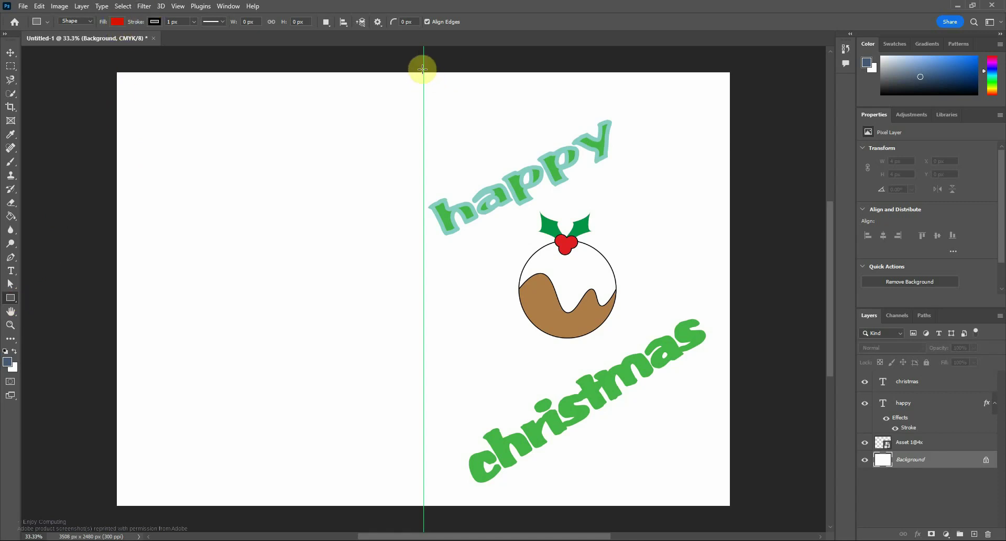
left_click_drag(424, 71, 732, 507)
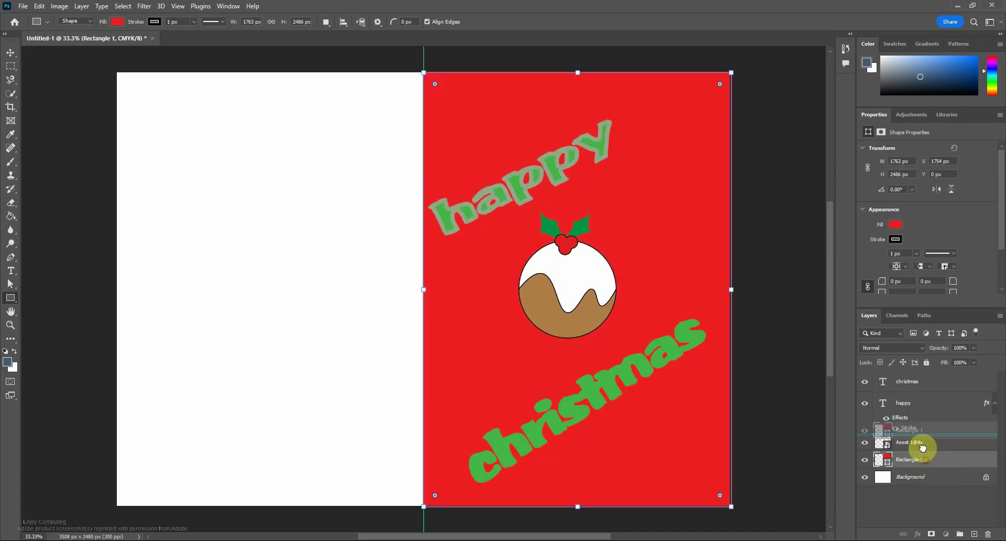
left_click_drag(922, 430, 925, 467)
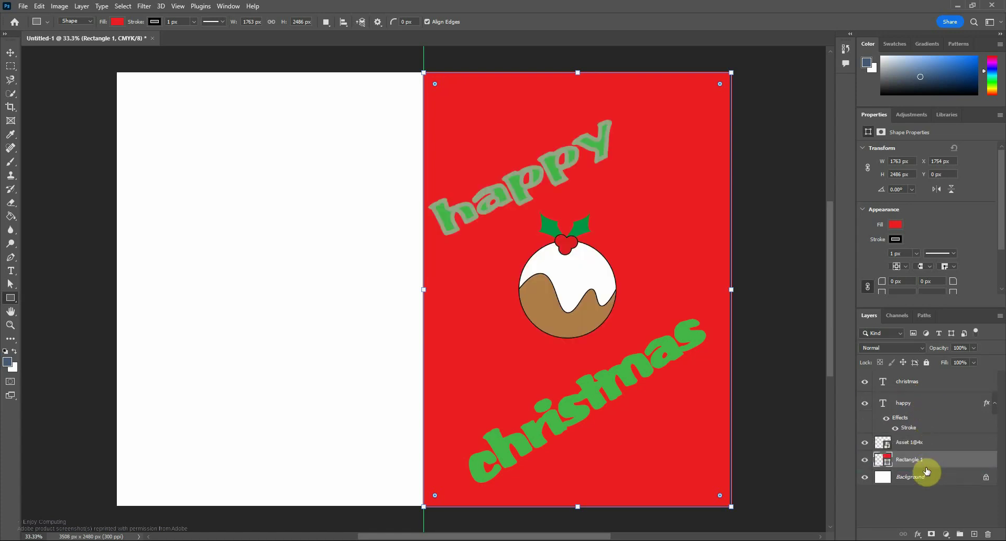
Change the rectangle's fill from red to a light green in the Color Picker
left_click(117, 22)
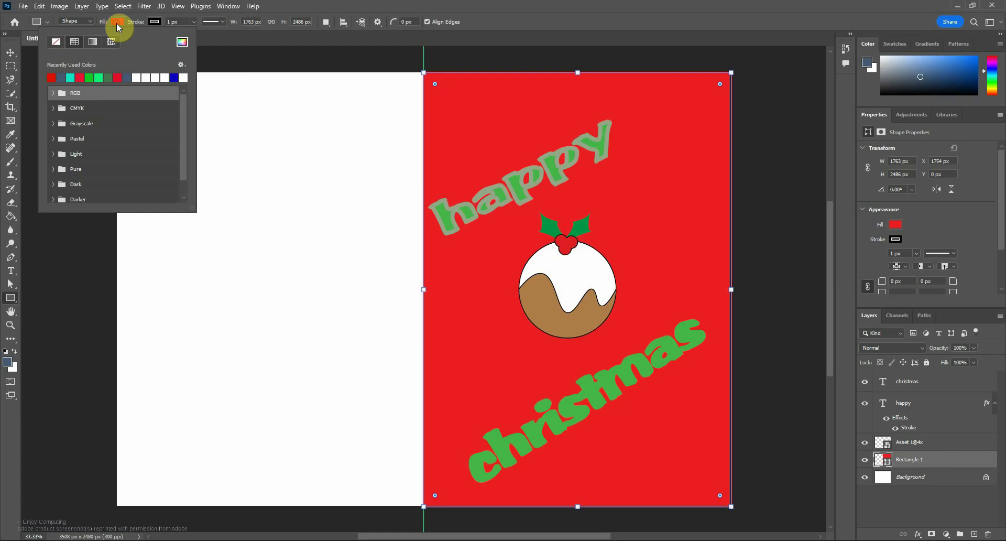
left_click(181, 42)
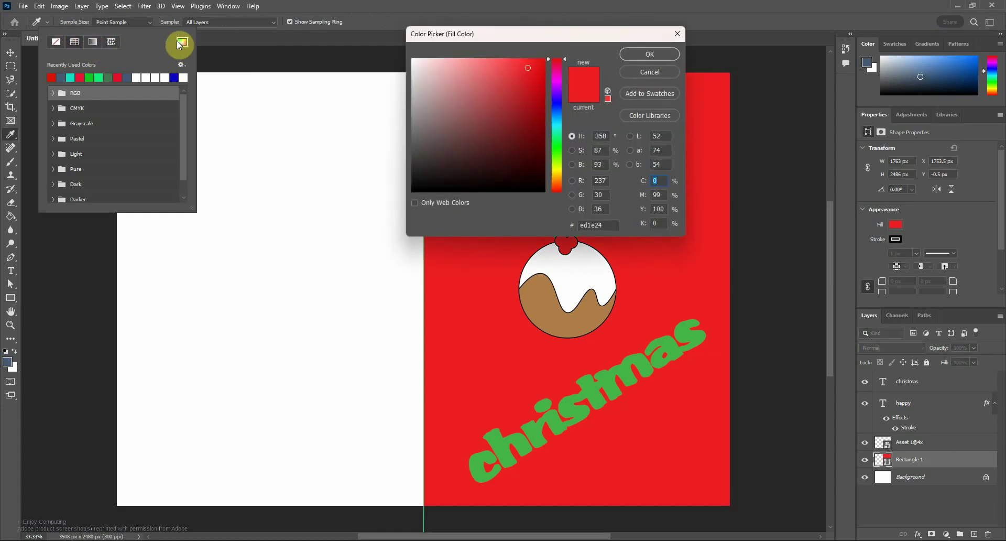
left_click(565, 154)
left_click(509, 144)
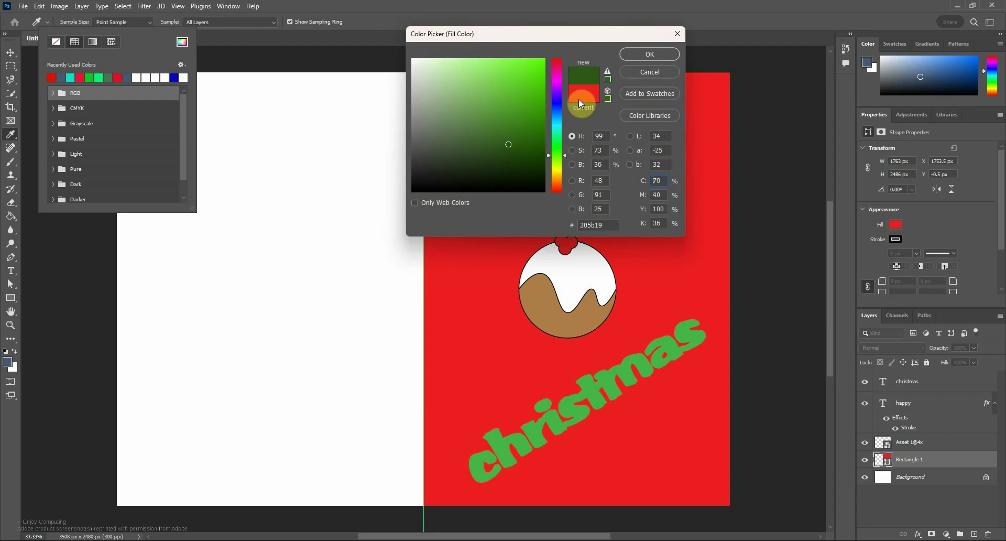
left_click(523, 105)
left_click(650, 55)
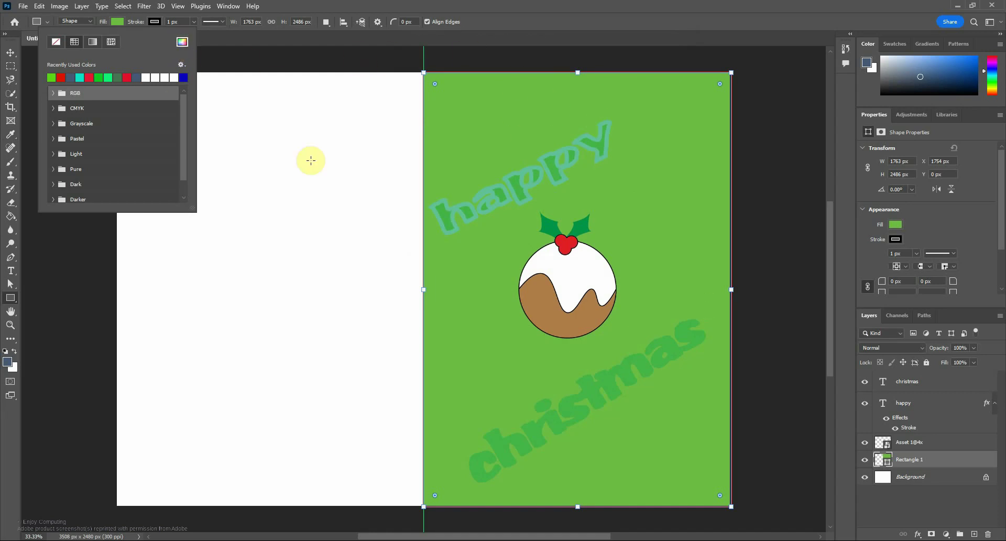
Switch the rectangle's fill to a gradient and make its start stop light green
left_click(90, 77)
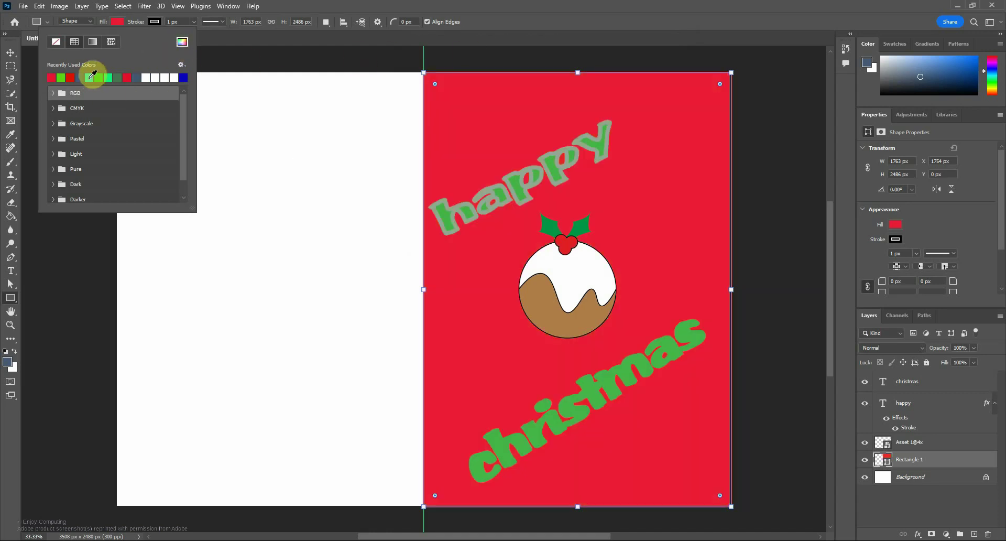
left_click(92, 43)
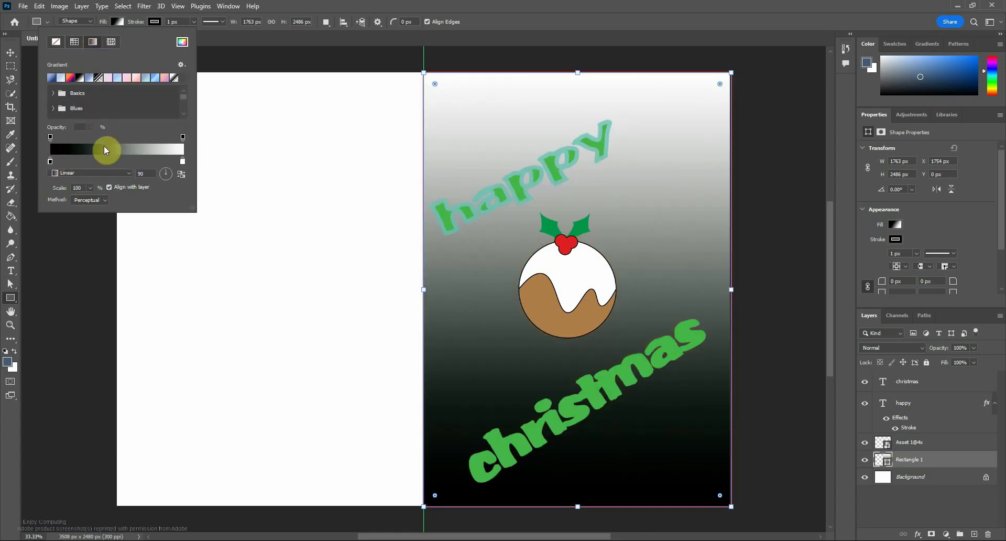
double_click(51, 163)
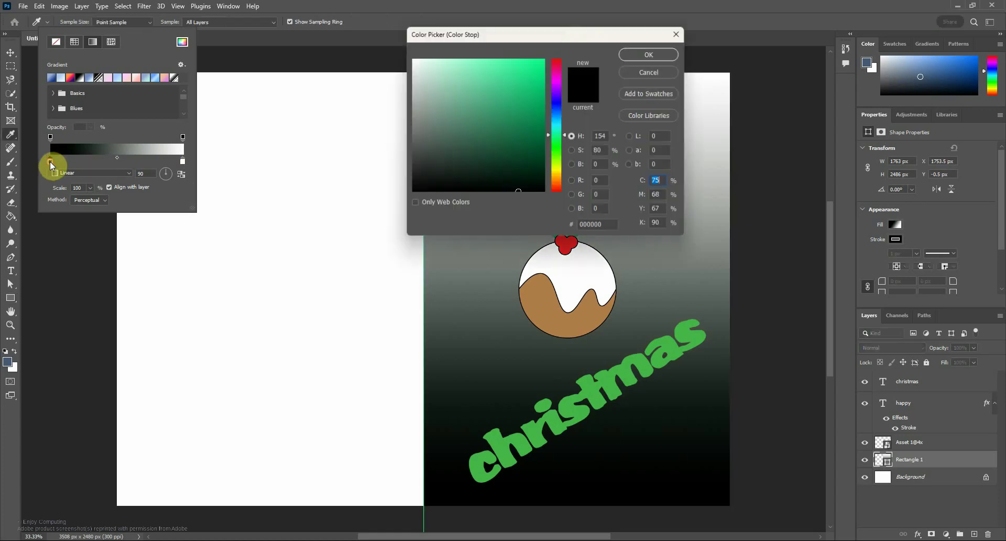
left_click(538, 68)
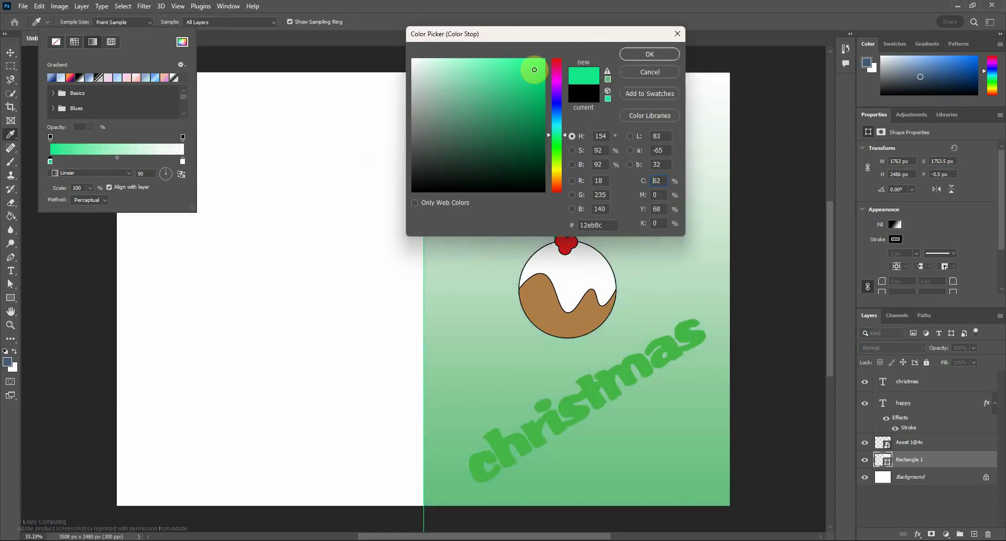
mouse_move(525, 70)
left_mouse_down()
mouse_move(499, 94)
mouse_move(501, 83)
left_mouse_up()
left_click(669, 54)
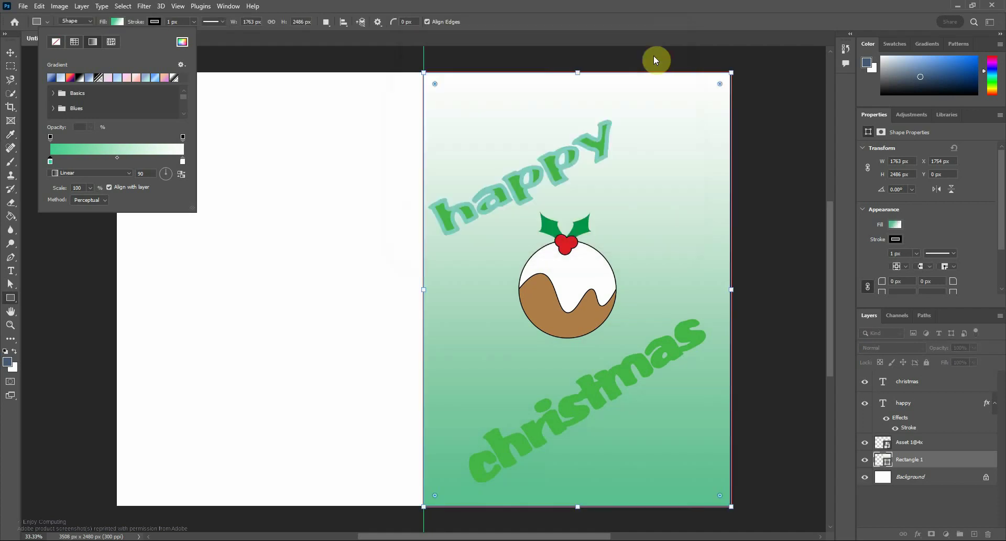
Set the gradient's end stop to a strong blue
double_click(183, 161)
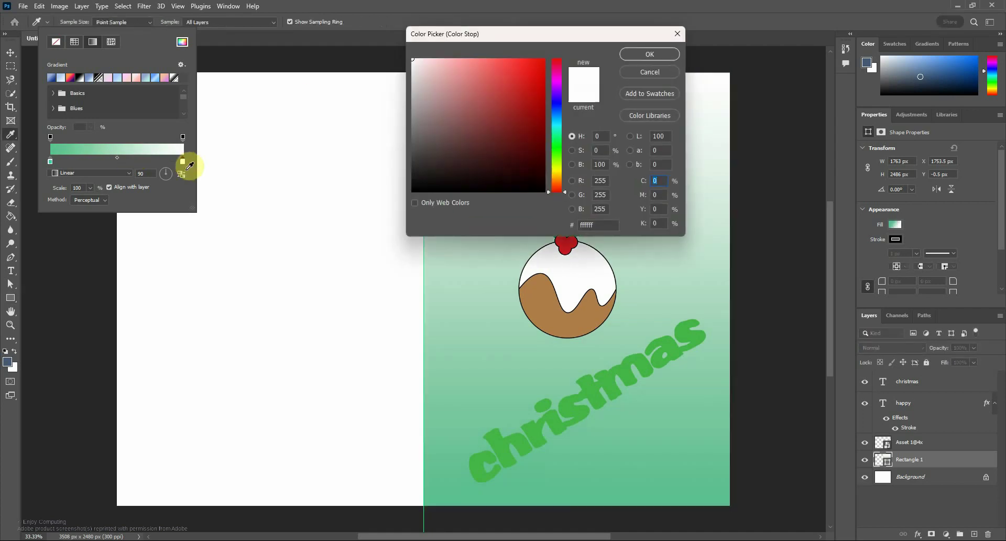
left_click(558, 102)
left_click_drag(526, 73, 533, 74)
left_click(651, 55)
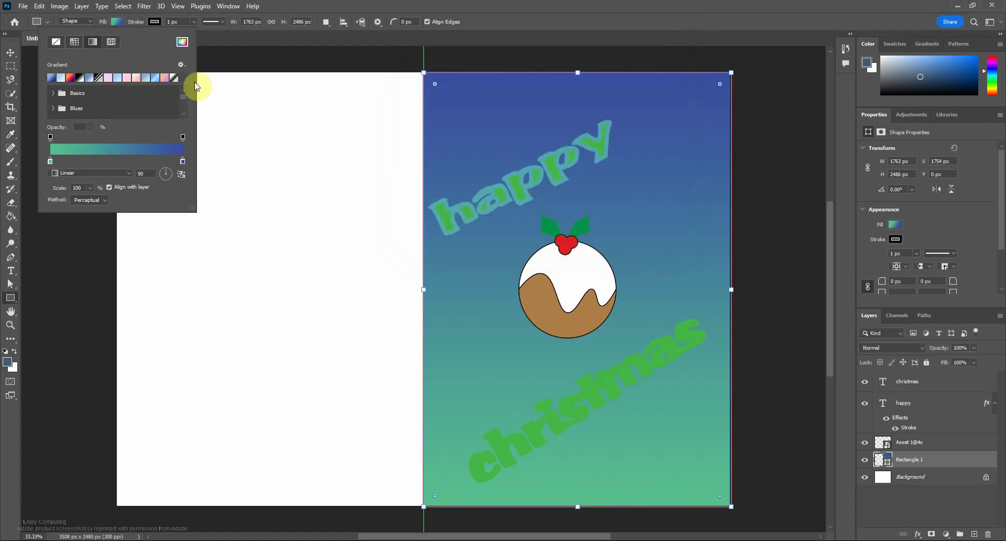
Add a red middle stop to the gradient, then remove it again
left_click(109, 161)
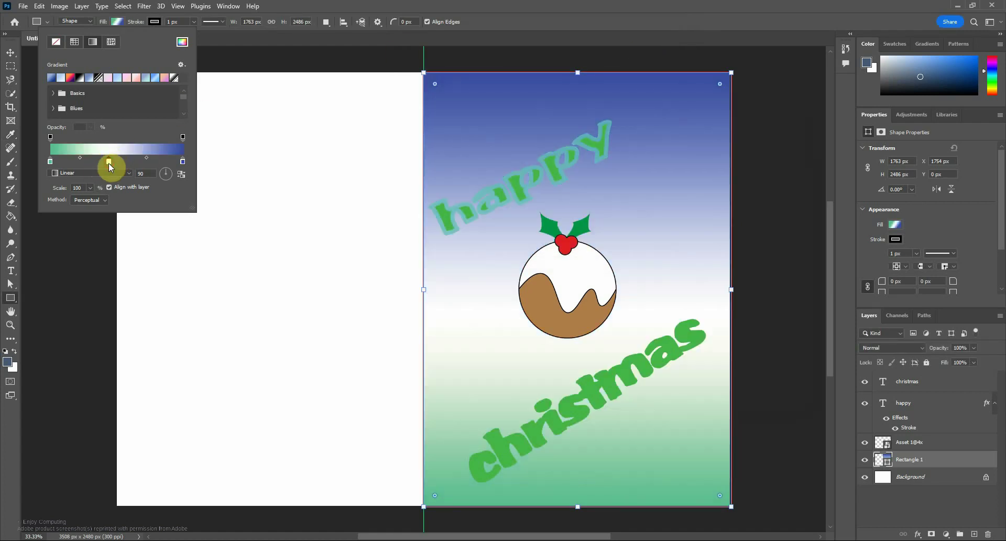
double_click(108, 162)
left_click(544, 63)
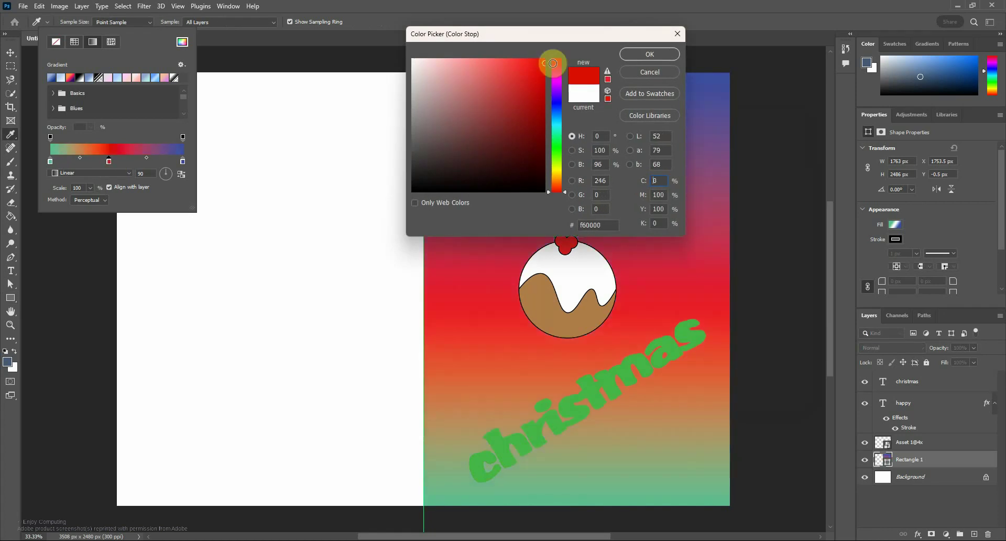
left_click(650, 54)
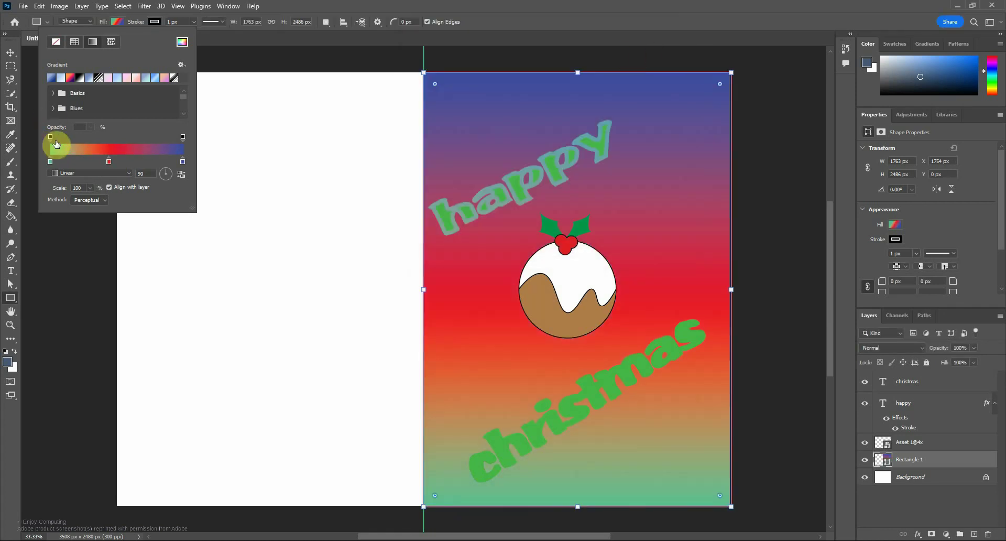
left_click_drag(108, 160, 109, 190)
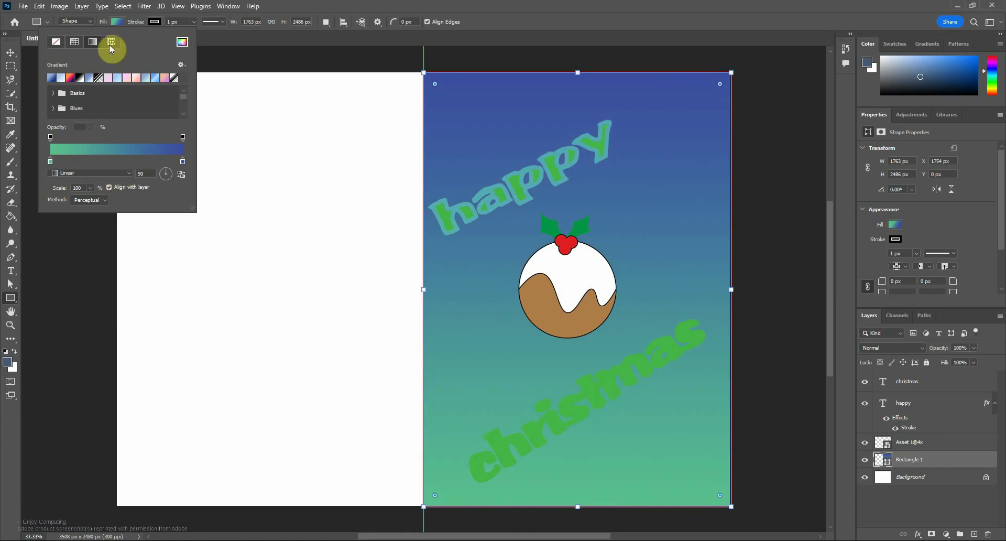
left_click(11, 52)
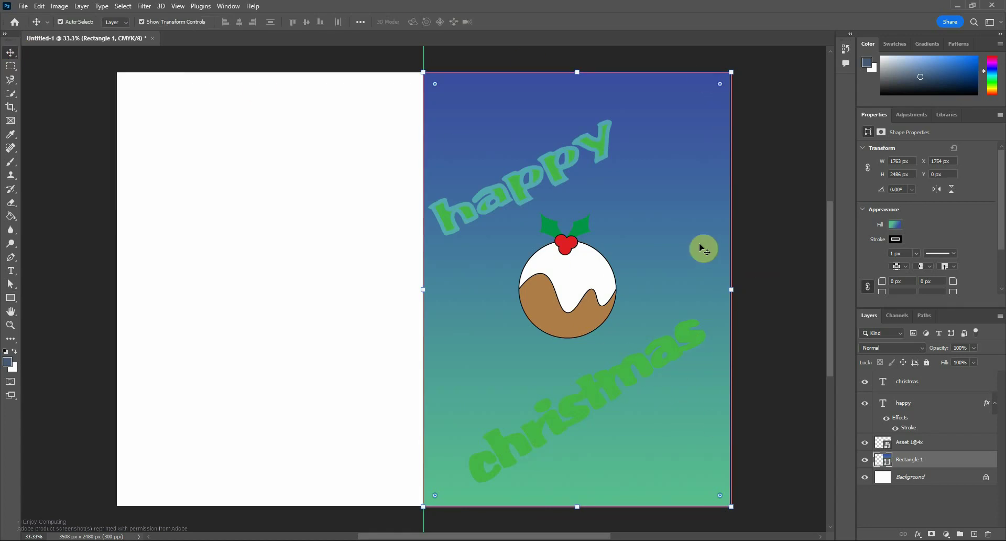
Save the document as card.psd, replacing the Untitled-1 name
left_click(23, 8)
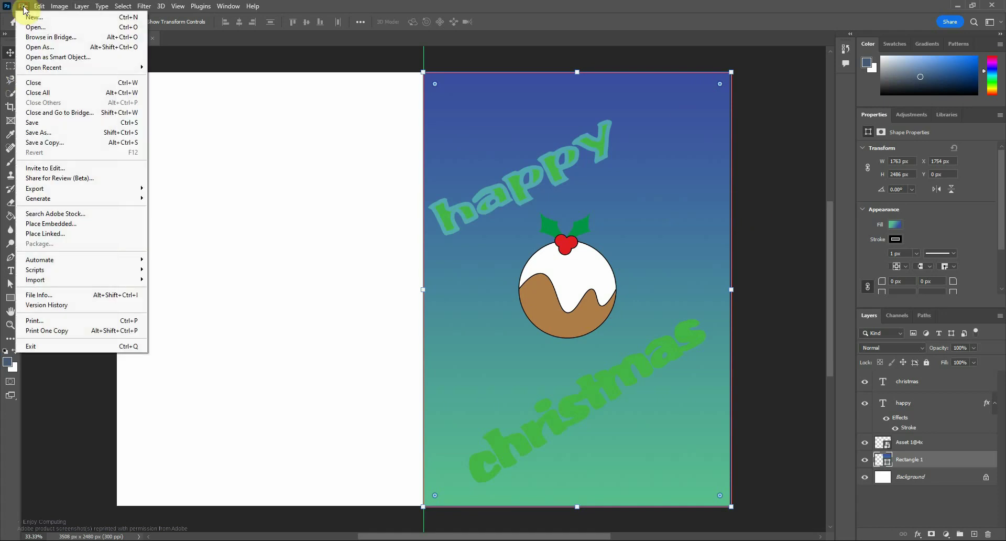
left_click(62, 134)
left_click(627, 150)
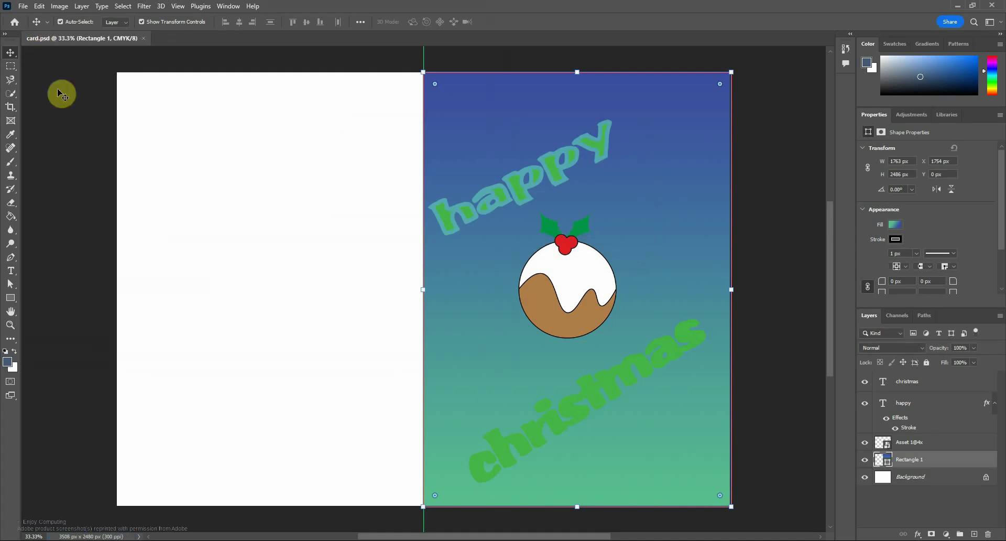
Save a Photoshop PDF copy, card copy.pdf, with High Quality Print settings and Photoshop editing kept
left_click(25, 10)
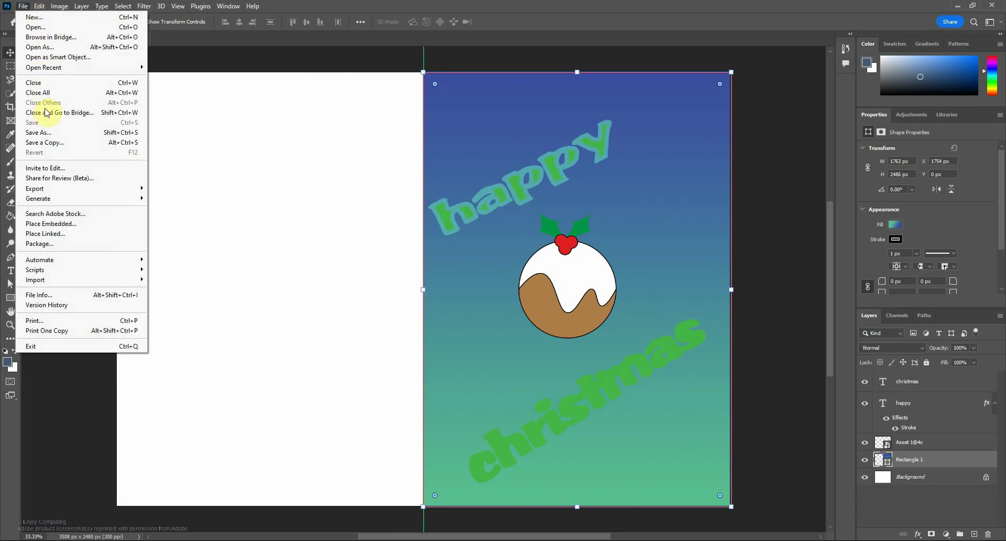
left_click(46, 142)
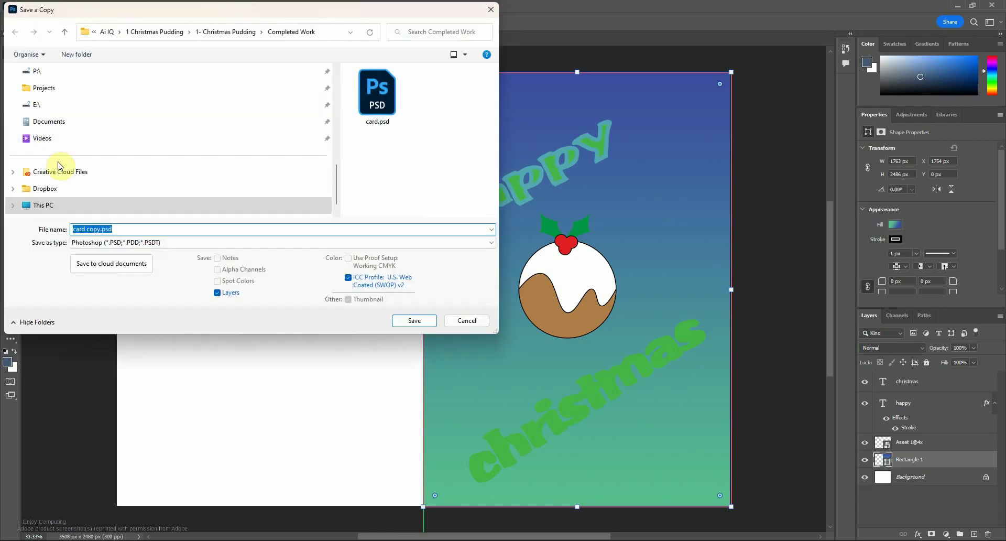
left_click(120, 242)
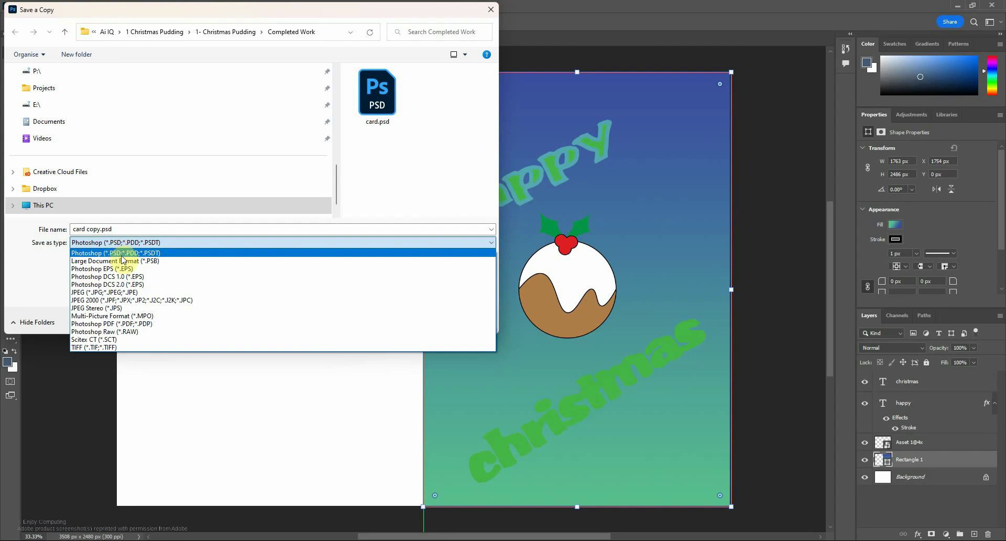
left_click(135, 324)
left_click(413, 320)
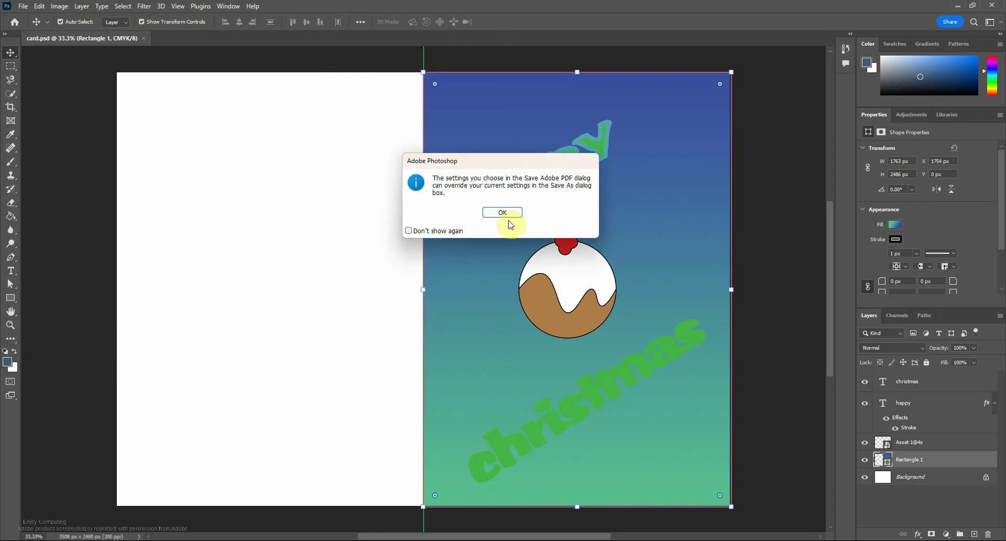
left_click(506, 213)
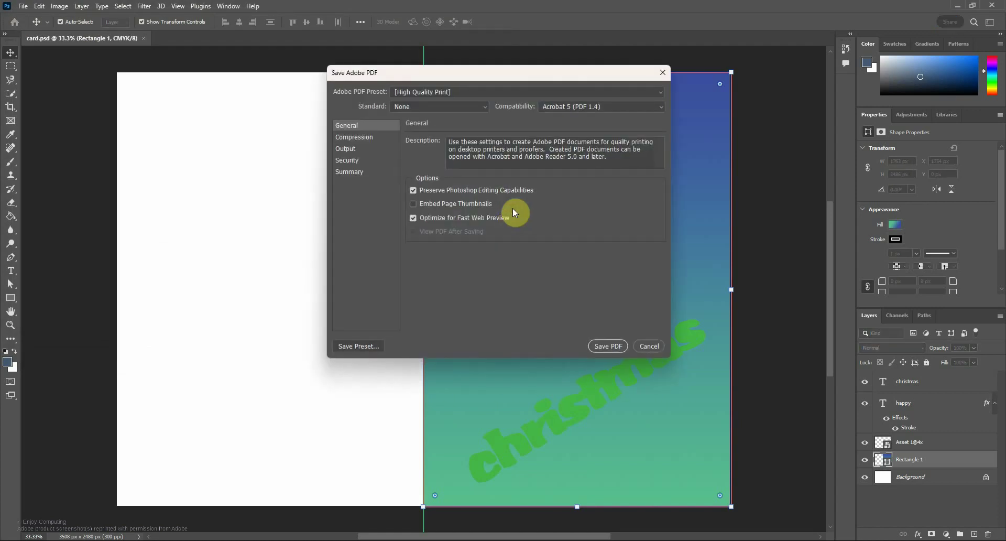
left_click(611, 346)
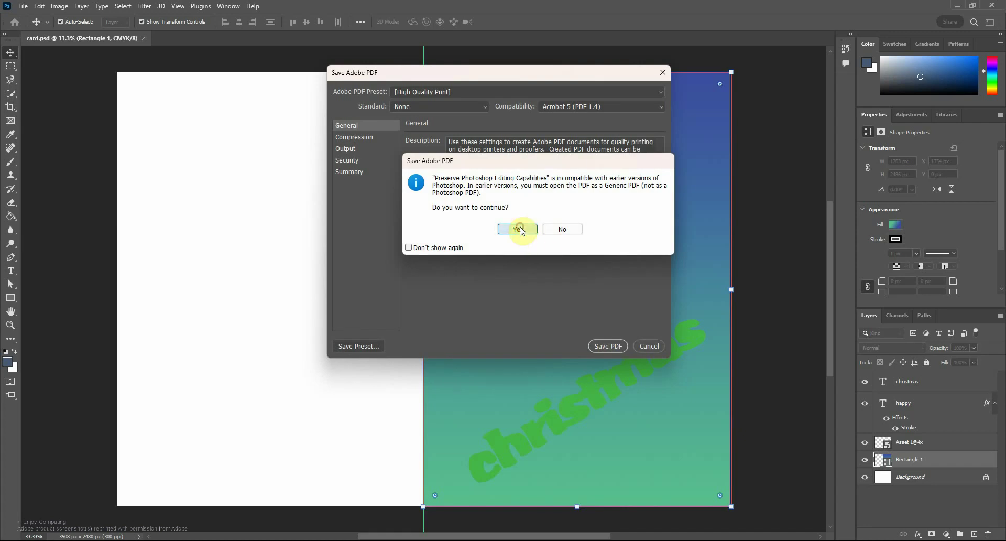
left_click(518, 229)
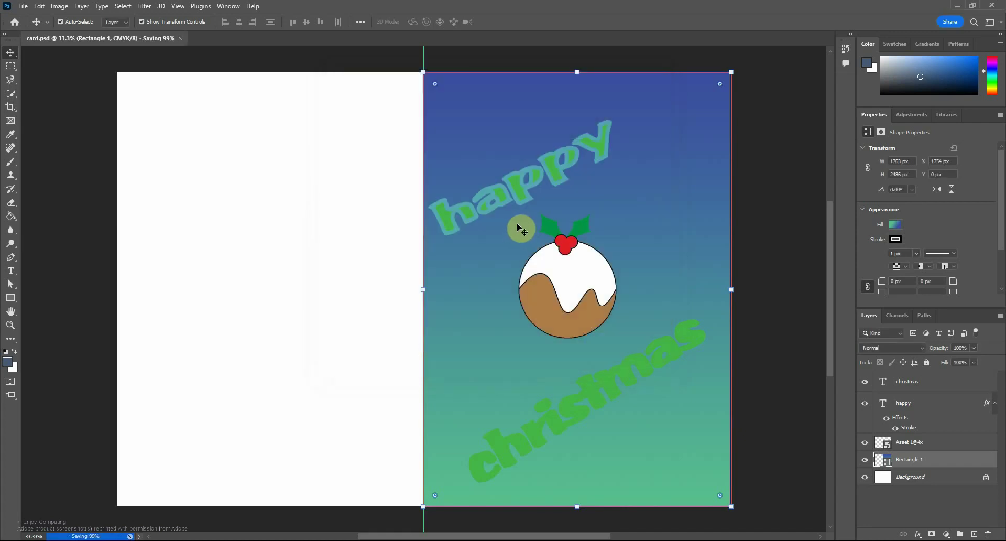